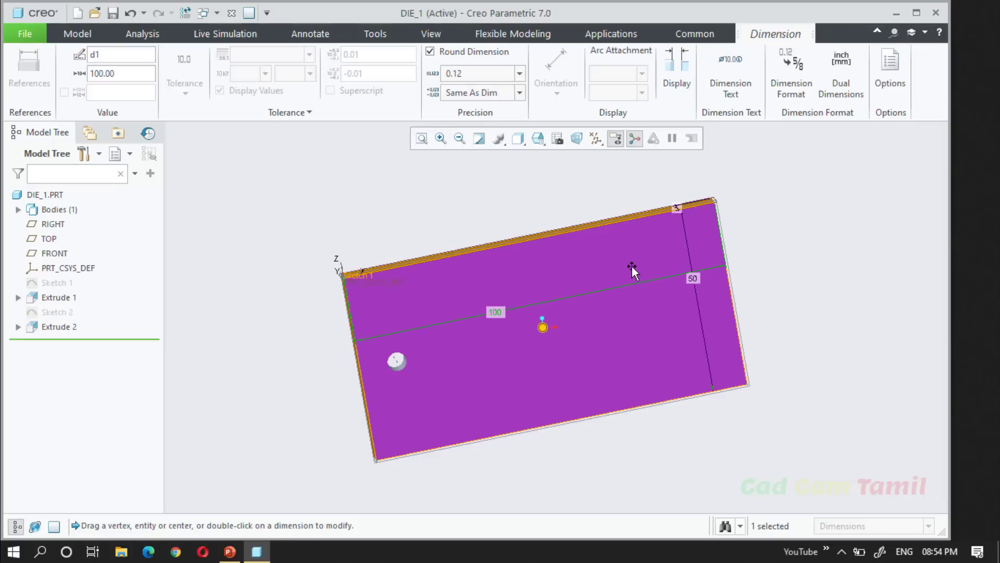
Display the dimensions of the Extrude 2 hole cut and examine its diameter, depth and distances from the plate edges.
left_click(500, 194)
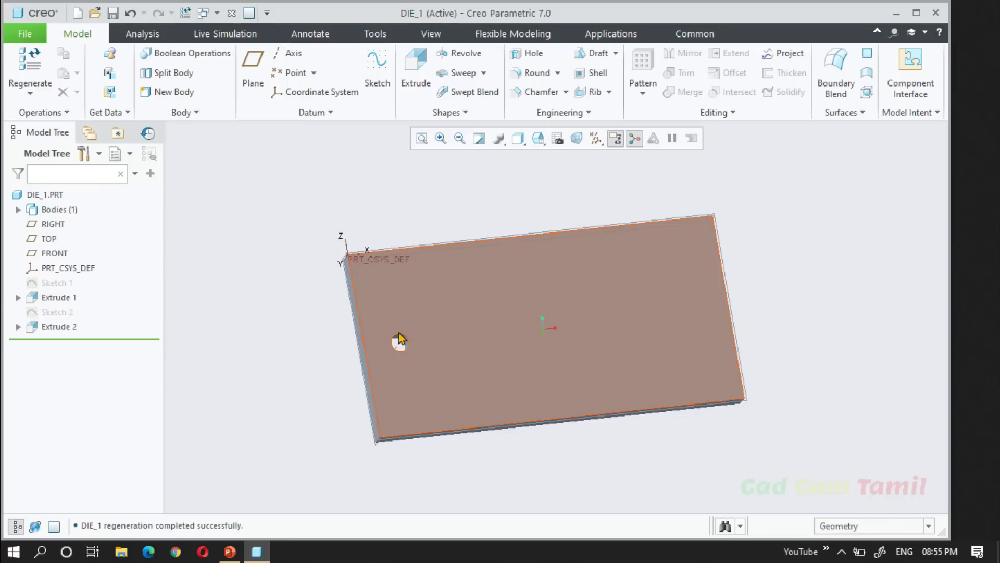
left_click(52, 327)
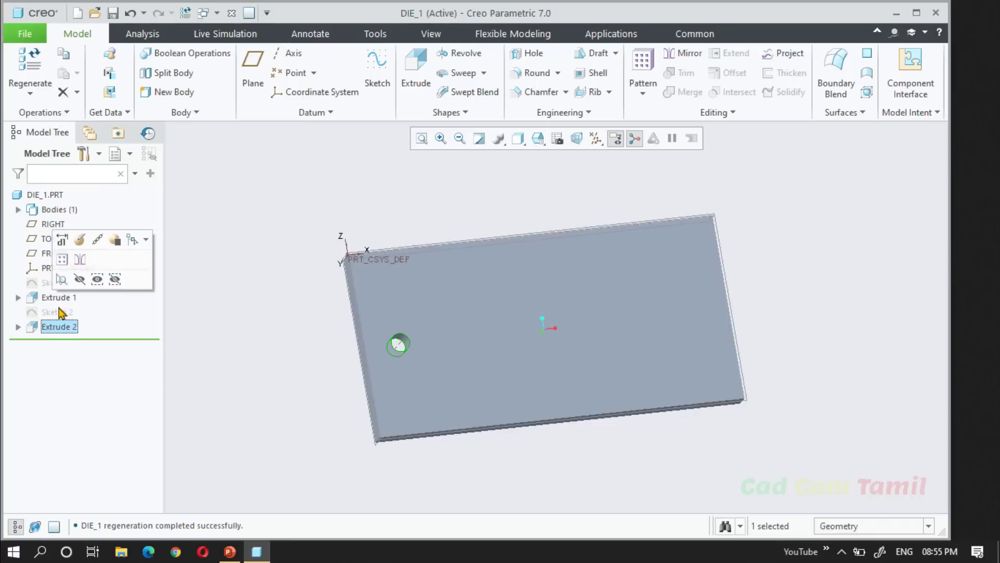
left_click(62, 240)
middle_click_drag(219, 381, 201, 350)
scroll(383, 364, "down", 6)
middle_click_drag(385, 346, 373, 324)
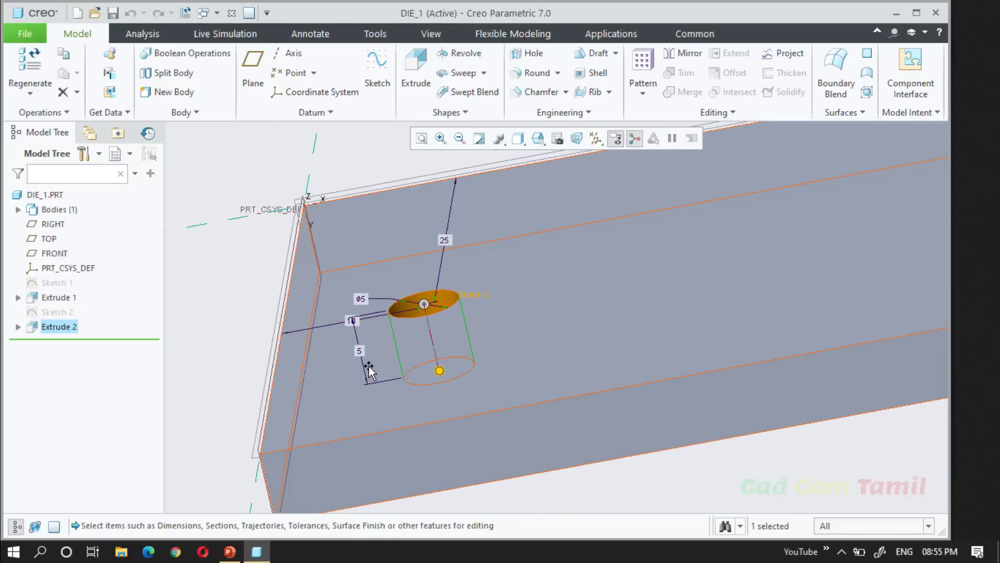
middle_click_drag(503, 373, 518, 428)
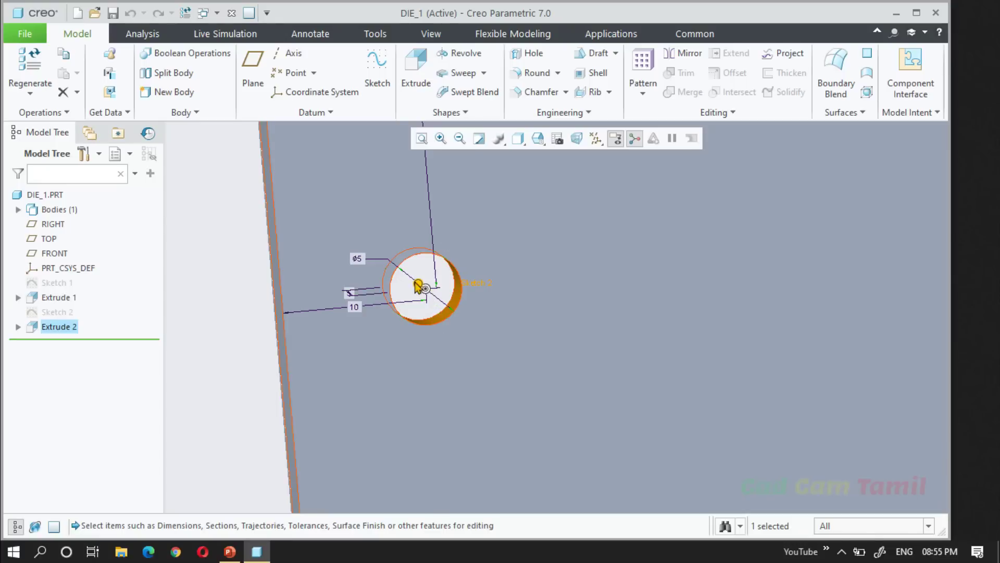
scroll(371, 461, "up", 4)
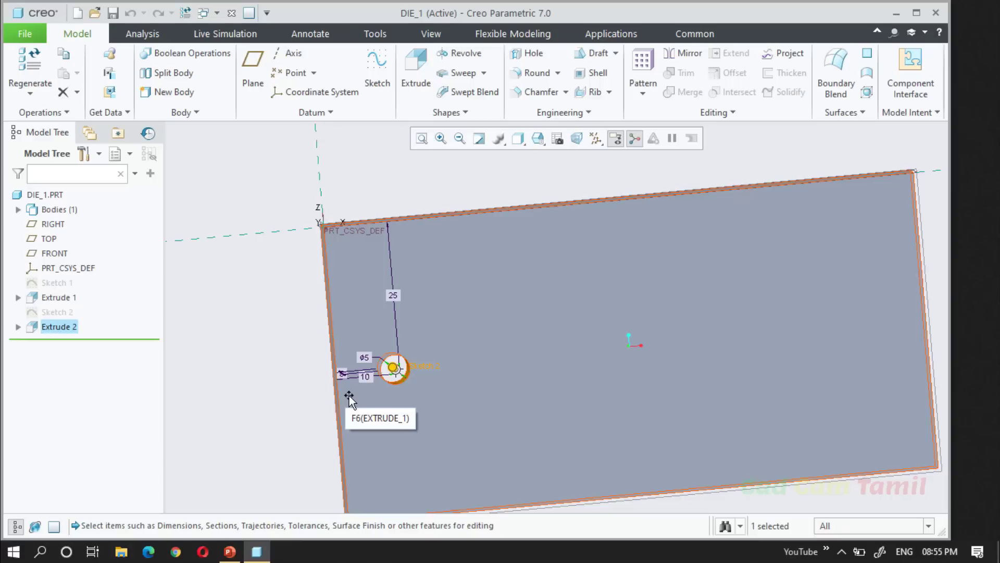
left_click(279, 403)
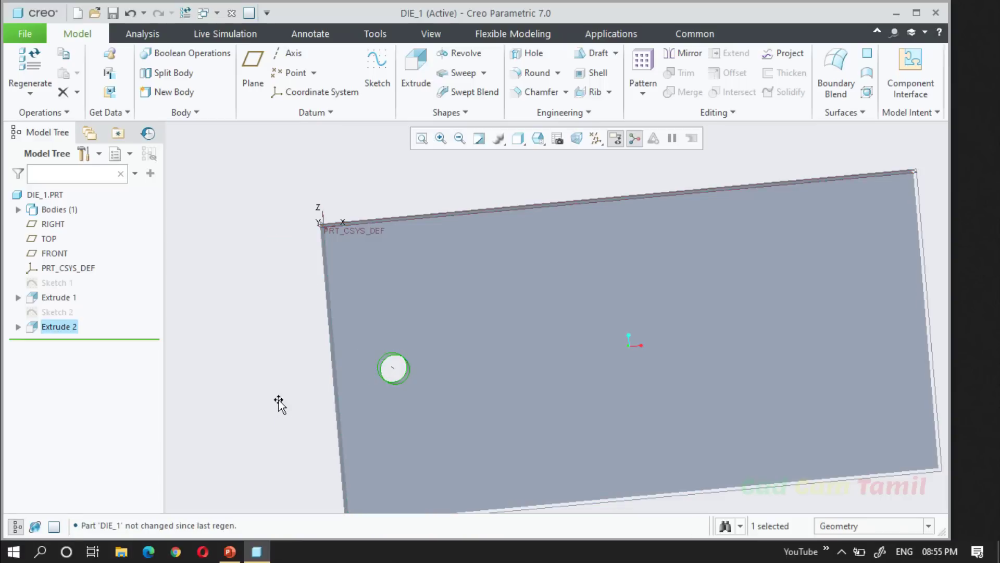
left_click(279, 403)
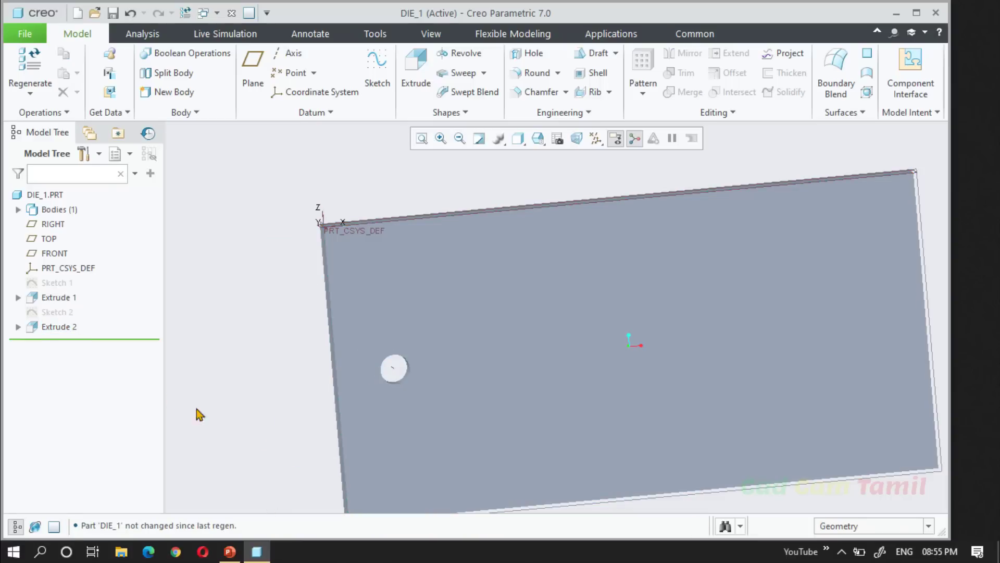
Start a pattern of the Extrude 2 hole and set the pattern type to Table.
left_click(59, 327)
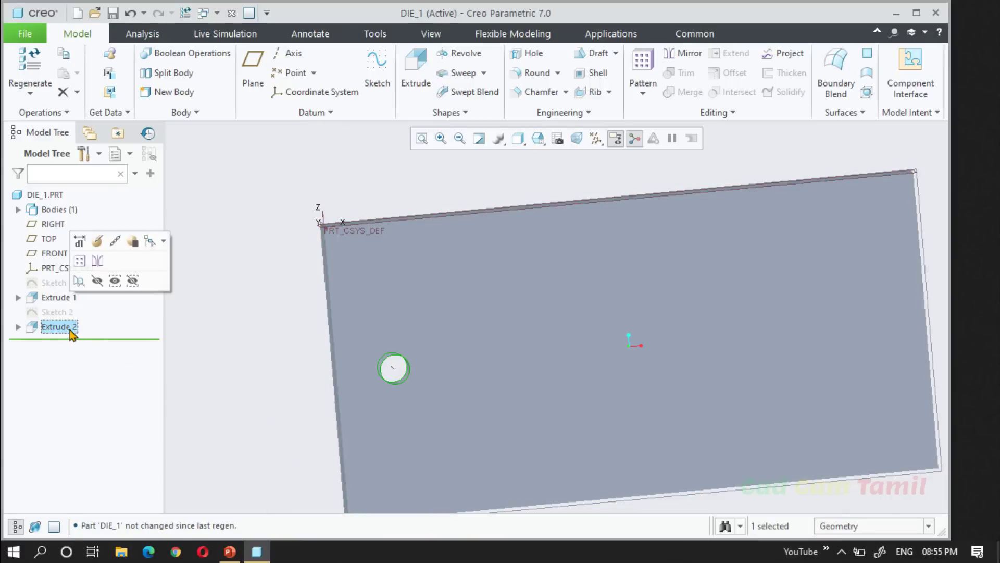
left_click(79, 260)
left_click(119, 71)
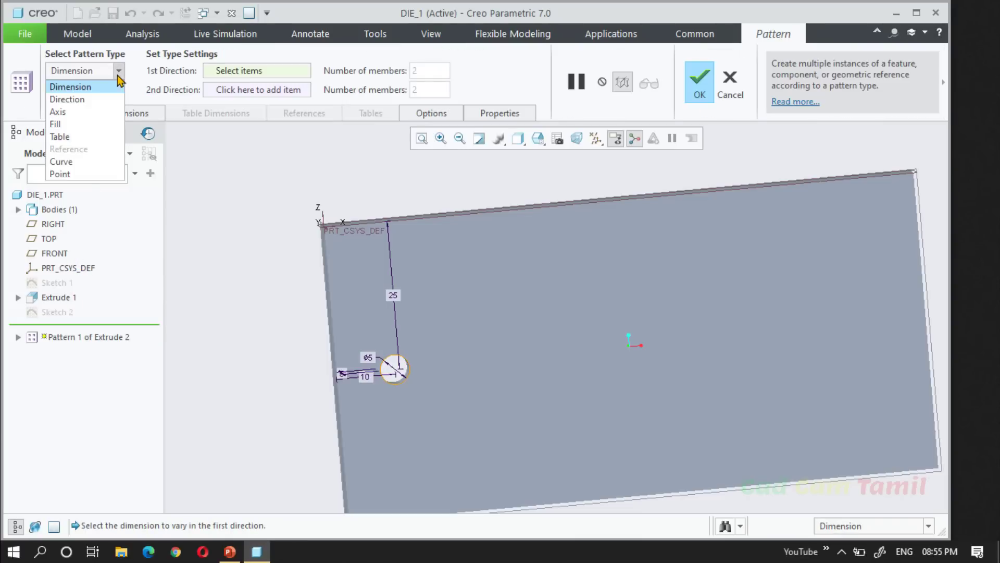
left_click(89, 139)
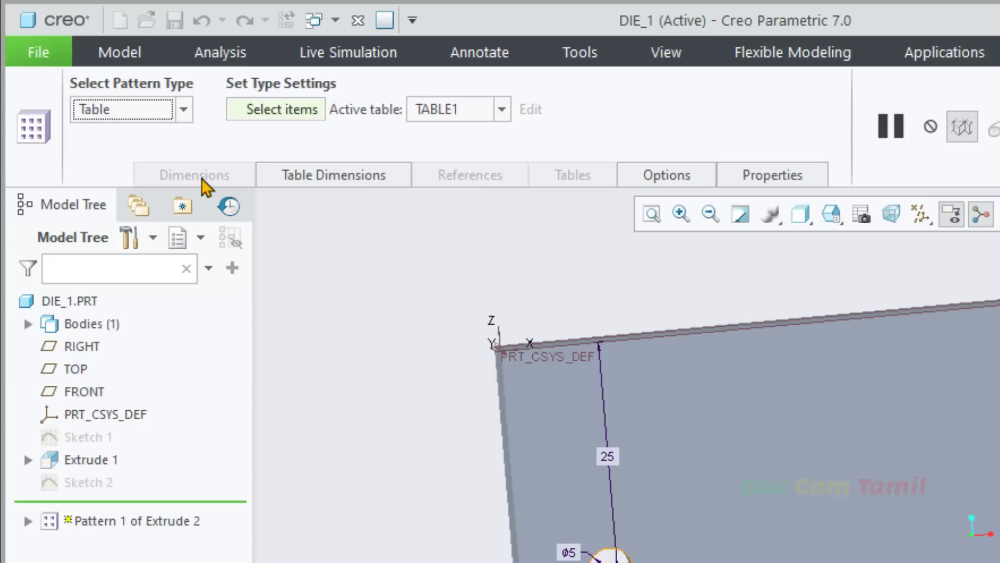
left_click(330, 174)
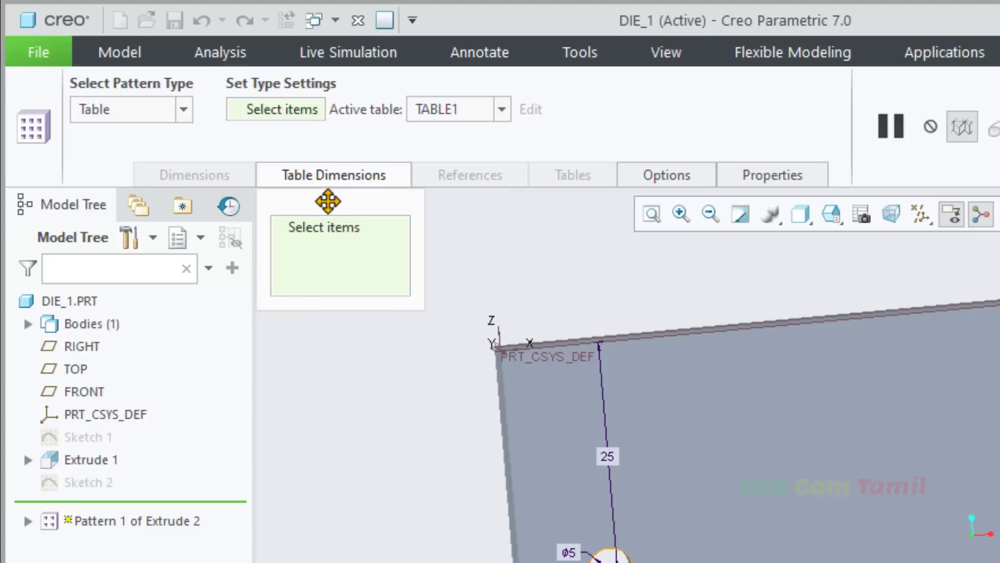
left_click(374, 179)
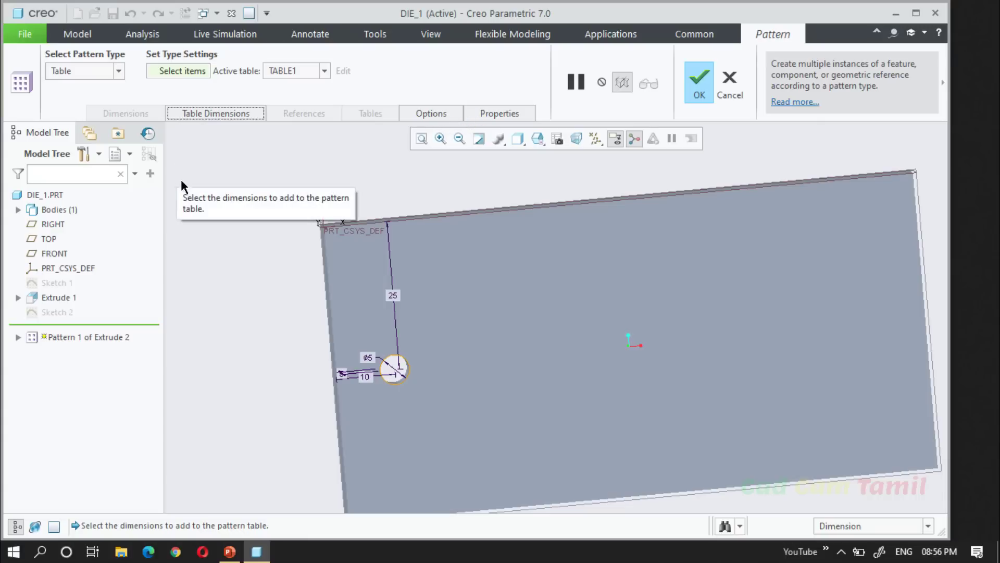
Add the hole's 10 mm distance from the plate's short edge to the table dimensions of the pattern.
left_click(367, 377)
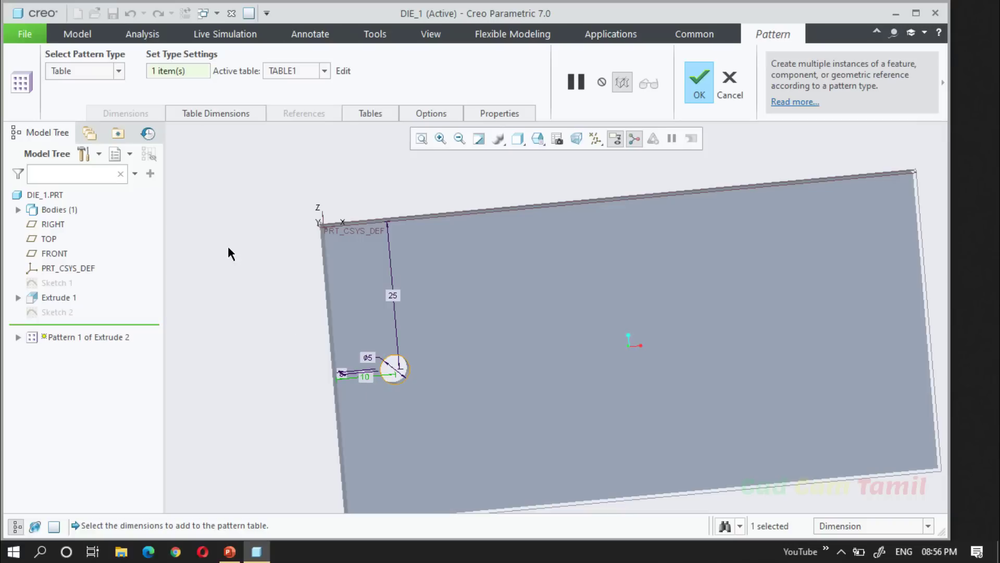
left_click(217, 113)
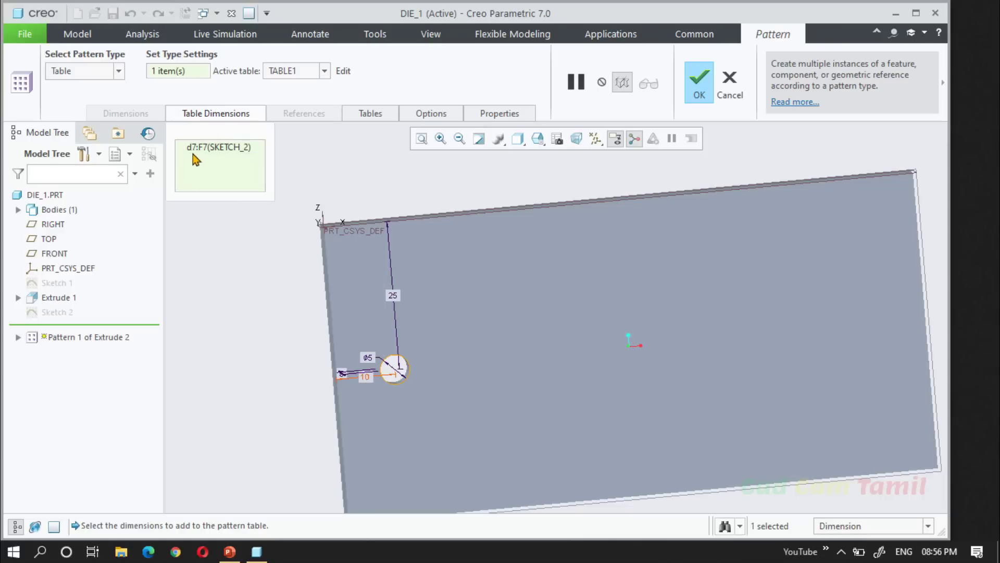
middle_click_drag(372, 405, 378, 395, "shift")
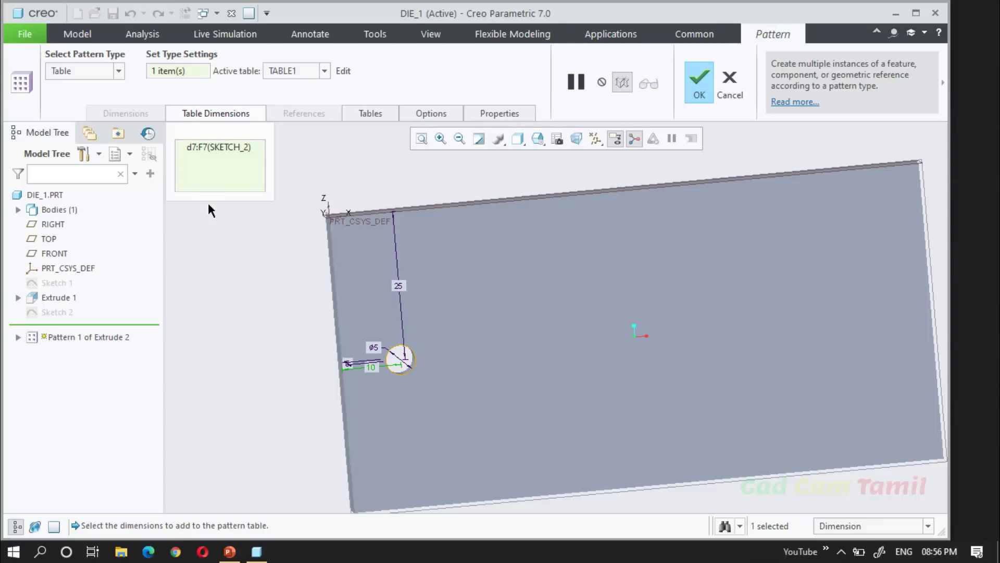
left_click(216, 114)
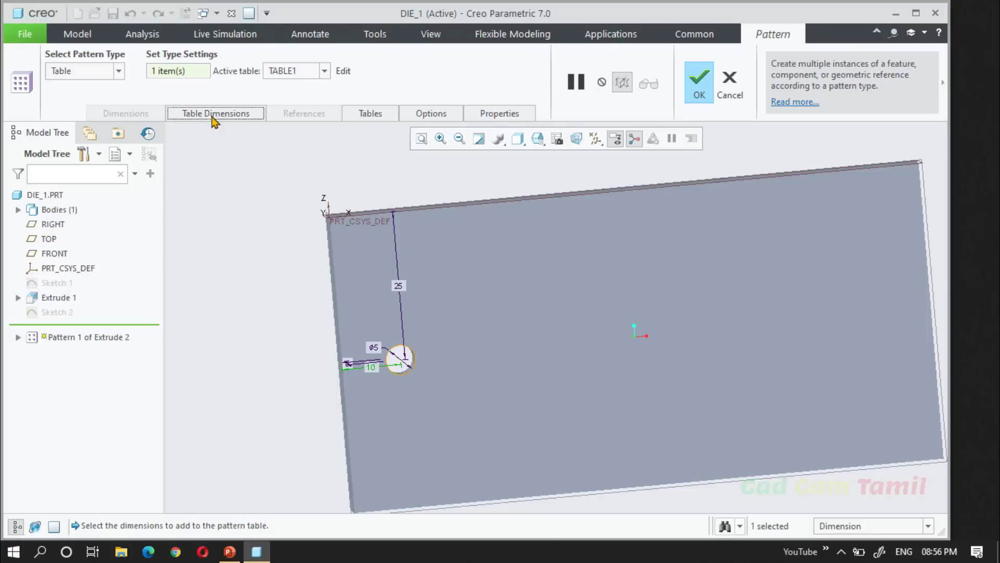
Open the active pattern table TABLE1 for editing and enter the indices 1, 2 and 3 in the idx column.
left_click(344, 72)
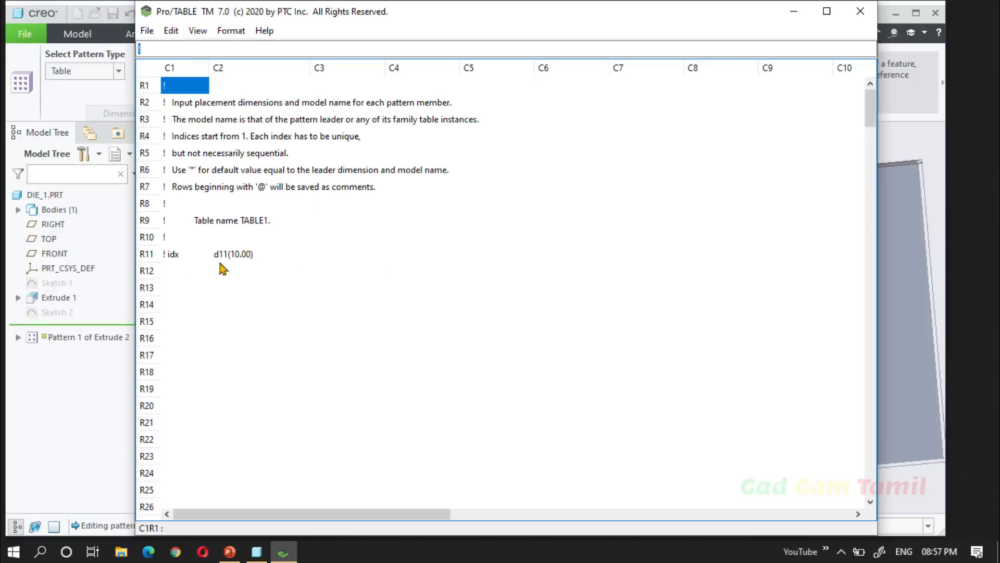
left_click(179, 259)
left_click(177, 271)
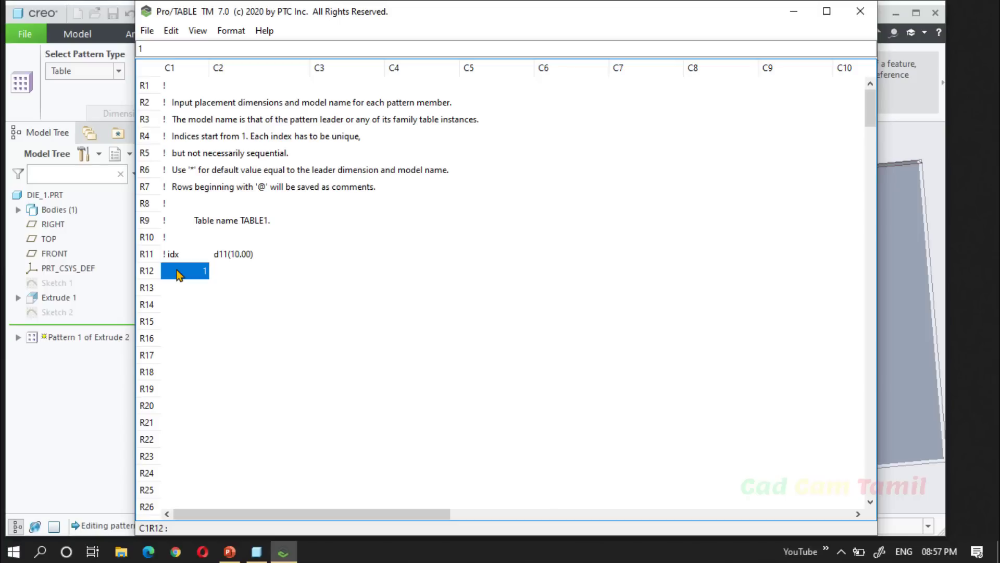
key("Return")
type("2")
key("Return")
type("3")
key("Return")
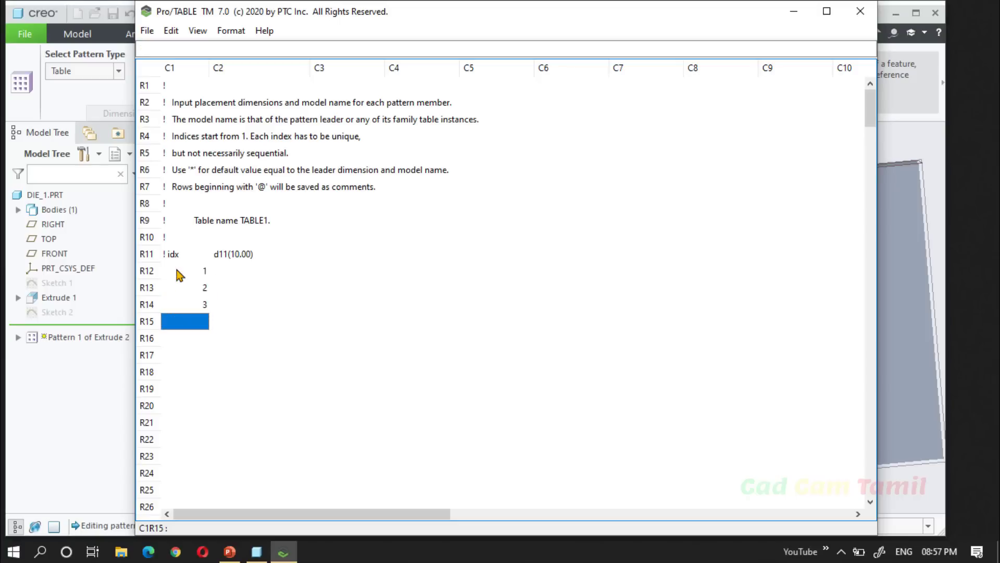
Enter 30, 50 and 70 in the d11 column for indices 1, 2 and 3.
left_click(224, 281)
left_click(227, 272)
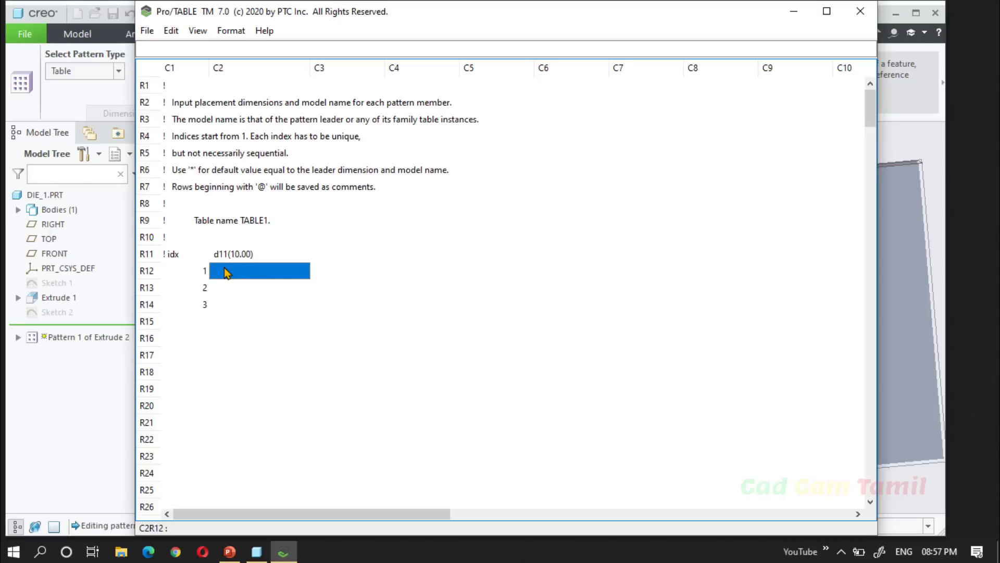
type("30")
key("Return")
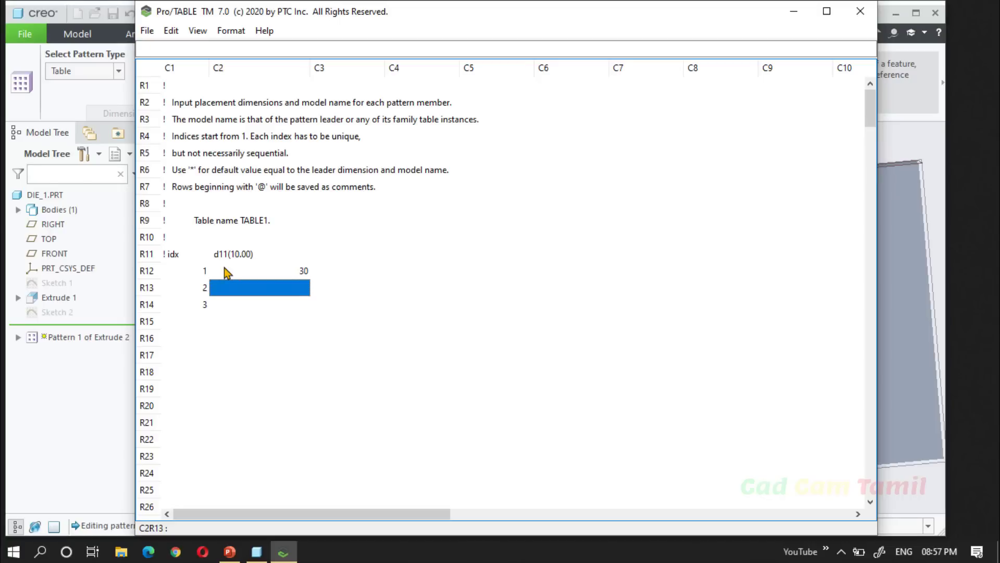
type("50")
key("Return")
type("70")
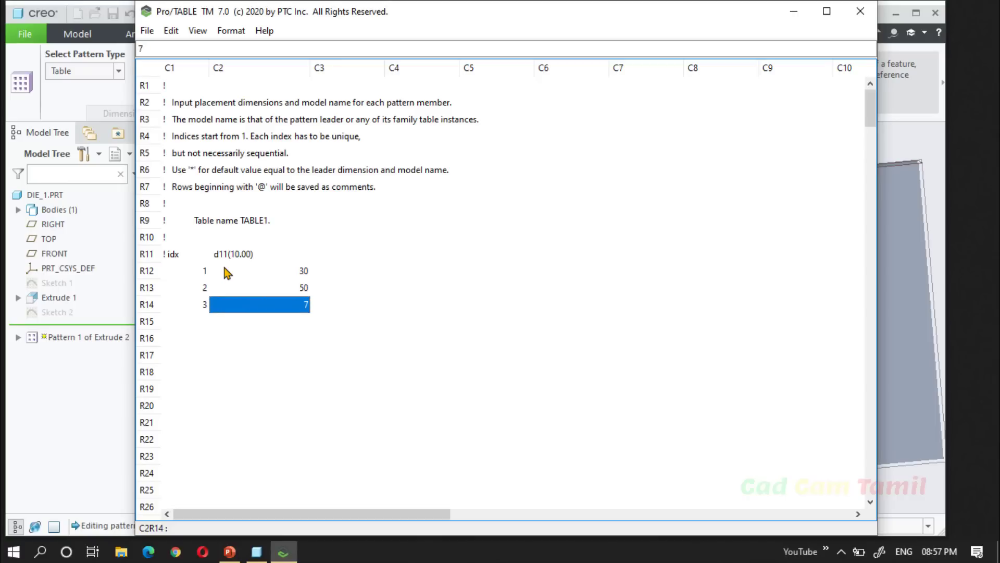
left_click(539, 311)
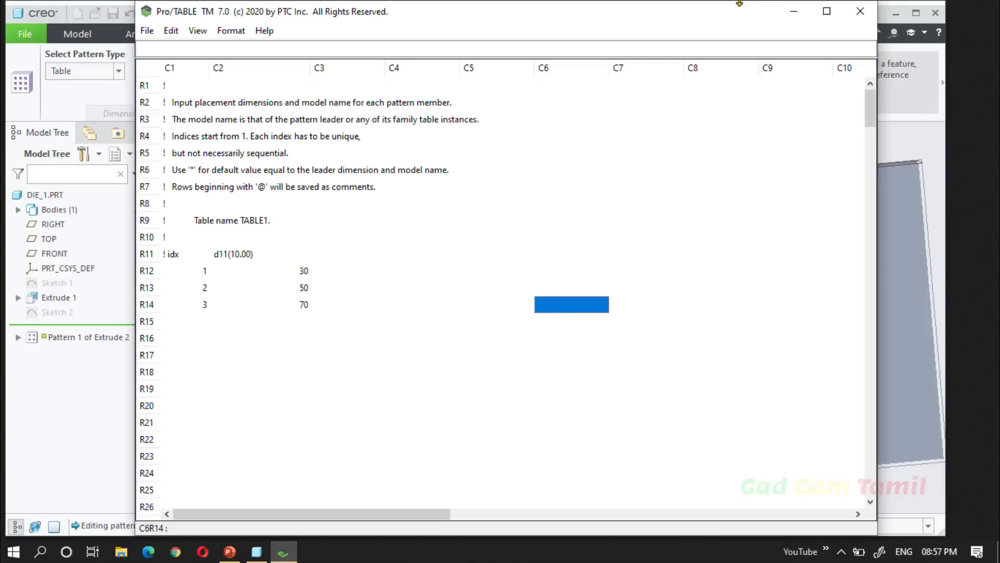
Exit the pattern table editor, keeping the entered rows.
left_click(793, 11)
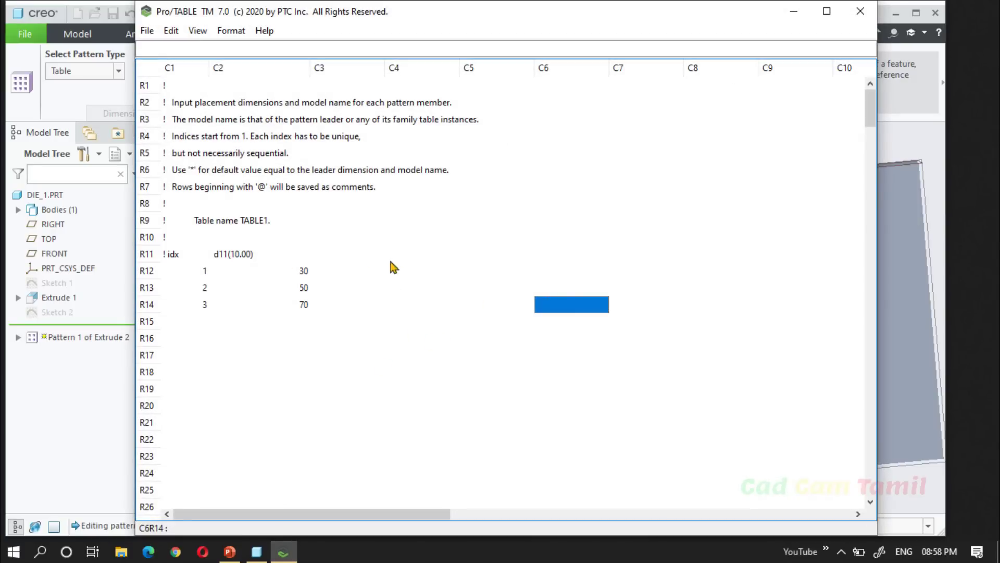
left_click(373, 270)
left_click(148, 31)
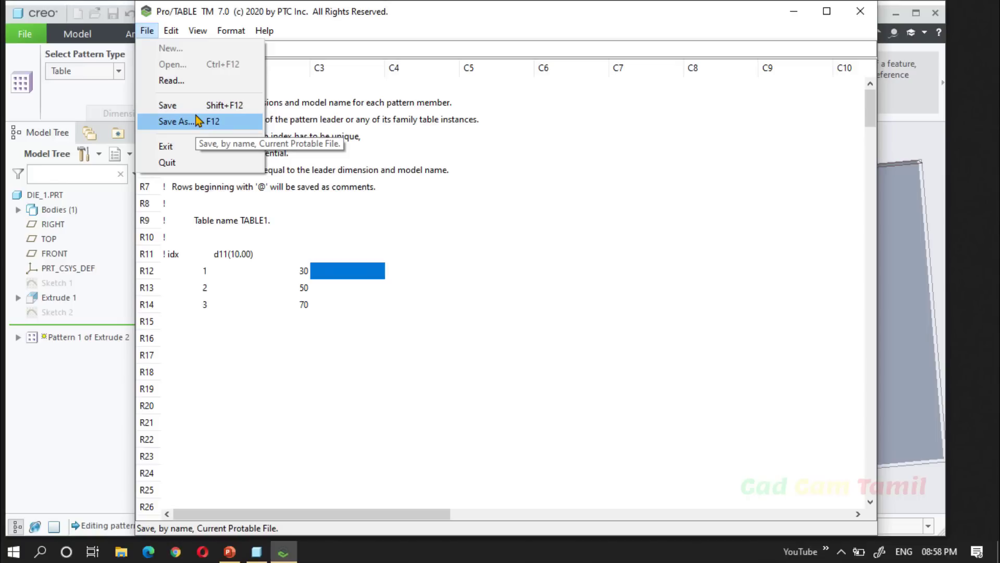
left_click(190, 150)
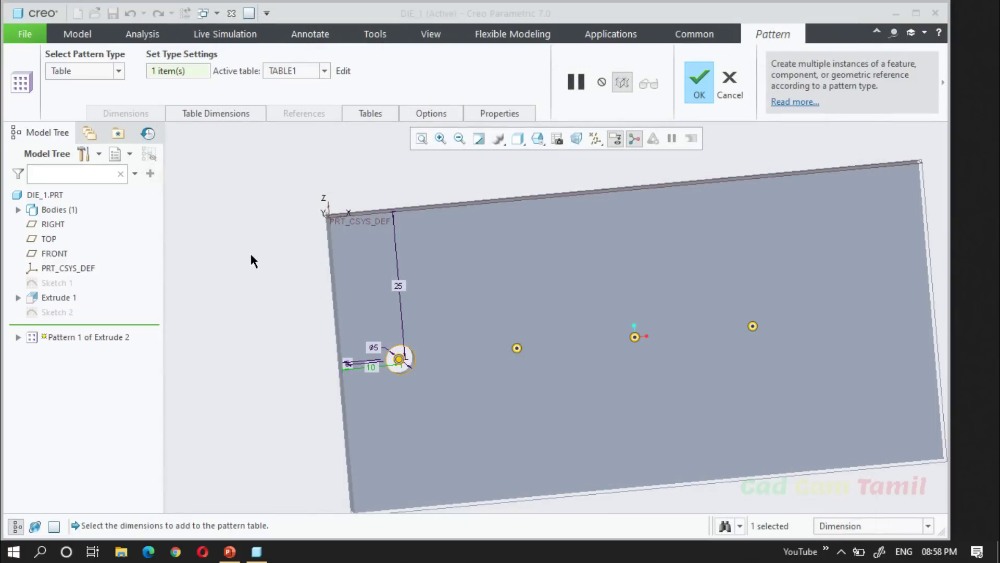
Check the previewed hole locations and complete the table pattern of Extrude 2.
scroll(249, 251, "up", 2)
middle_click_drag(378, 345, 371, 330)
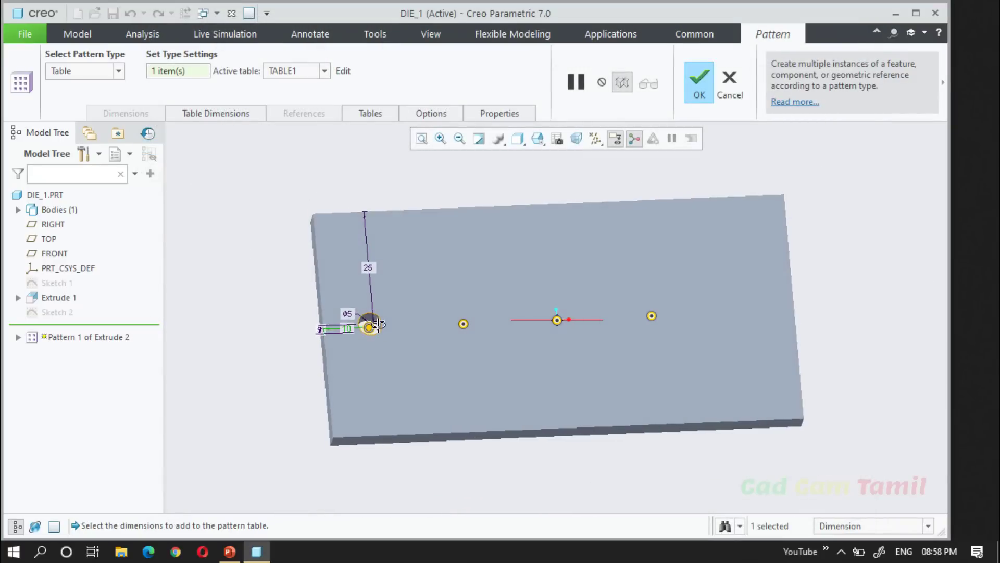
scroll(359, 320, "down", 3)
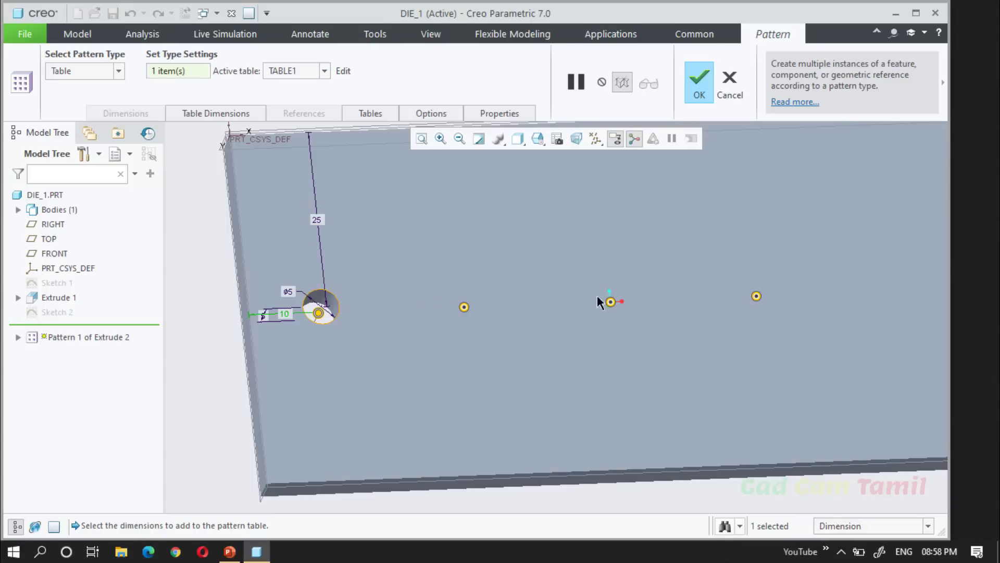
left_click(699, 83)
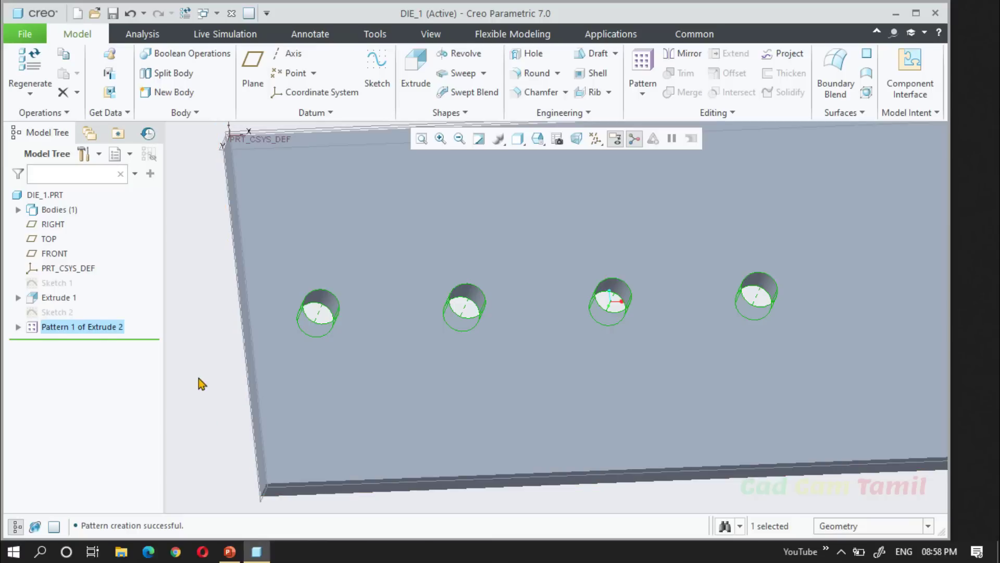
left_click(199, 378)
scroll(333, 336, "up", 2)
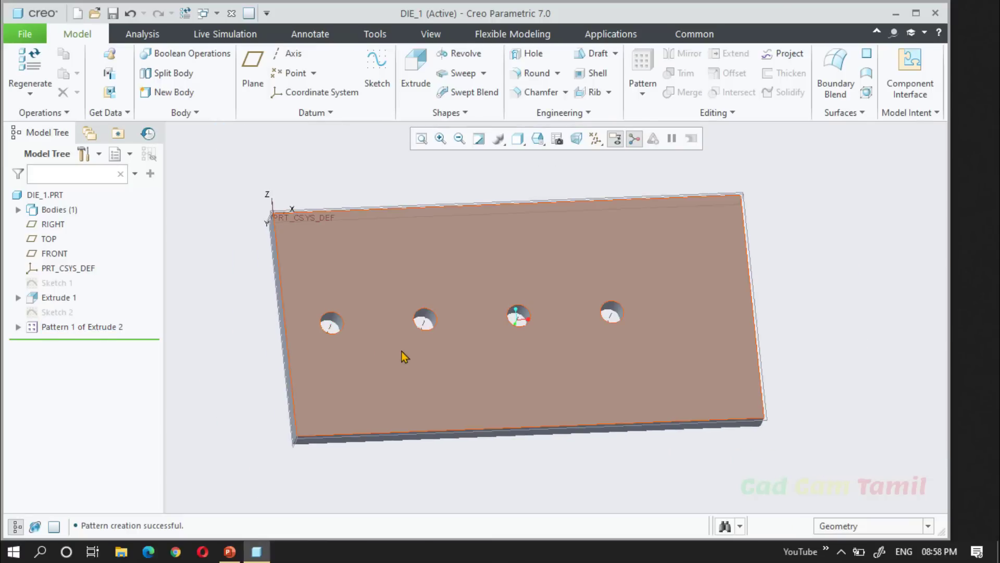
middle_click_drag(402, 351, 442, 381)
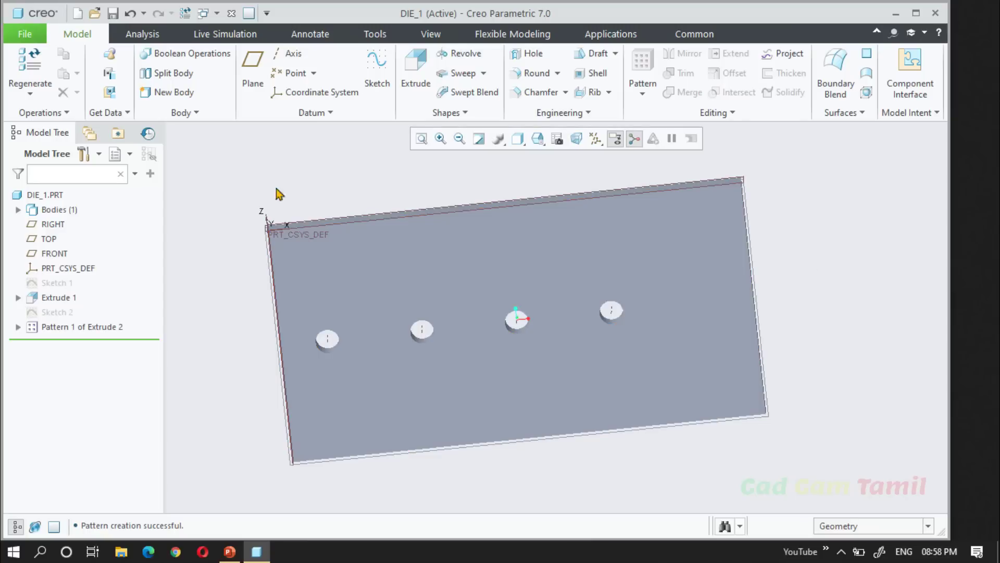
Edit the definition of the hole pattern and add the hole's 25 mm distance from the plate's long edge to its table dimensions.
right_click(108, 327)
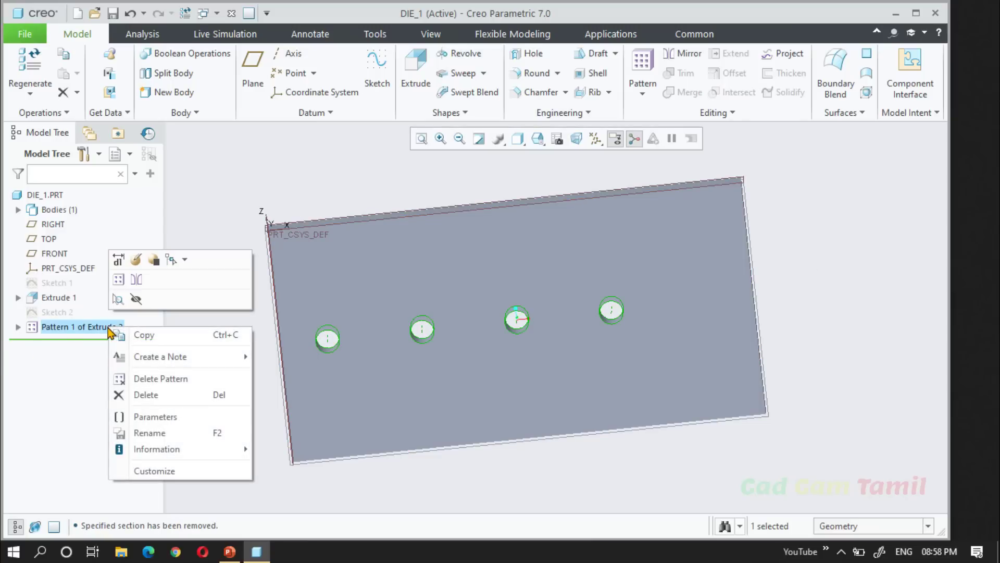
left_click(135, 261)
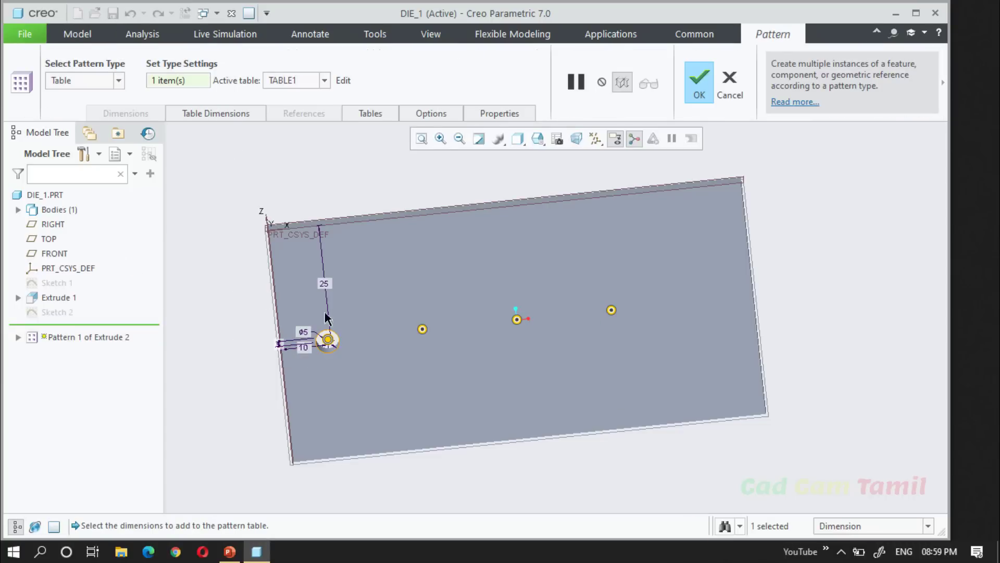
left_click(324, 283)
left_click(190, 116)
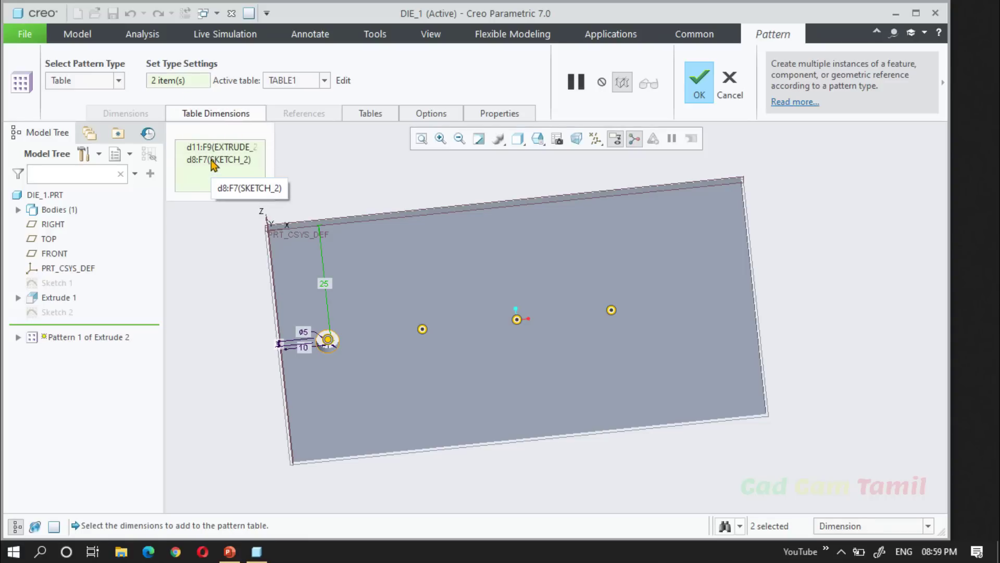
left_click(218, 116)
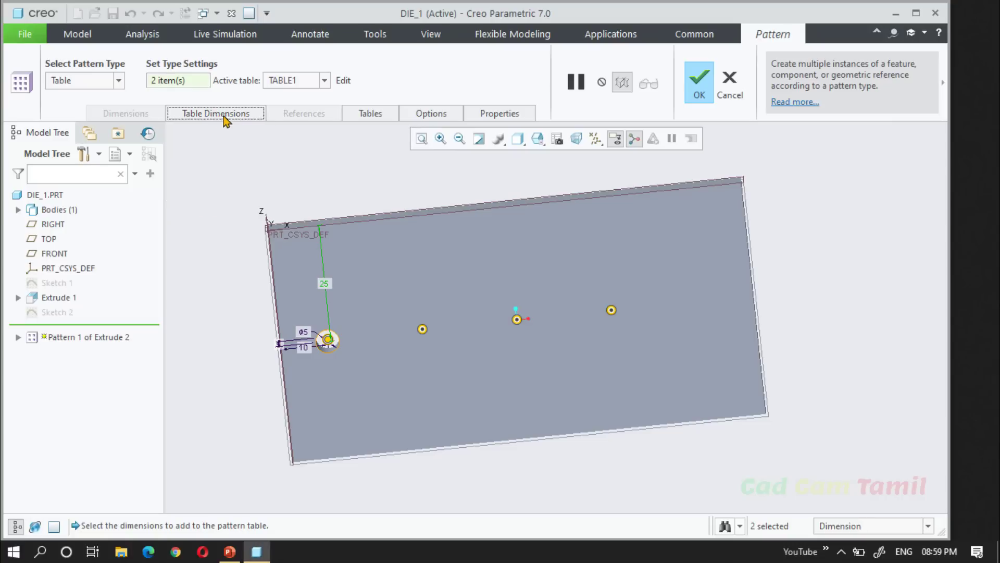
Open TABLE1 for editing and add index 4 with d11 set to 30 and d12 set to 15.
left_click(324, 80)
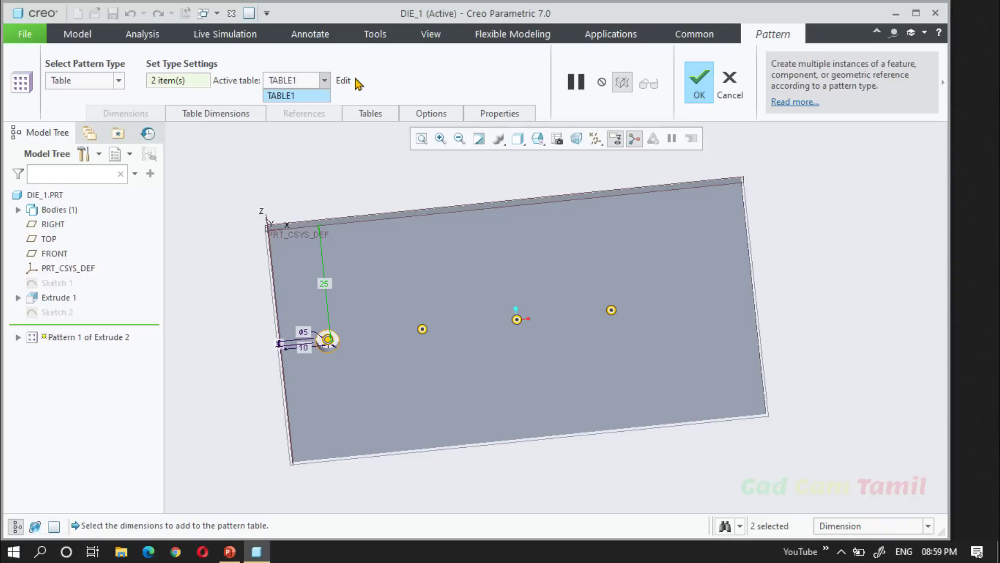
left_click(343, 82)
left_click(343, 81)
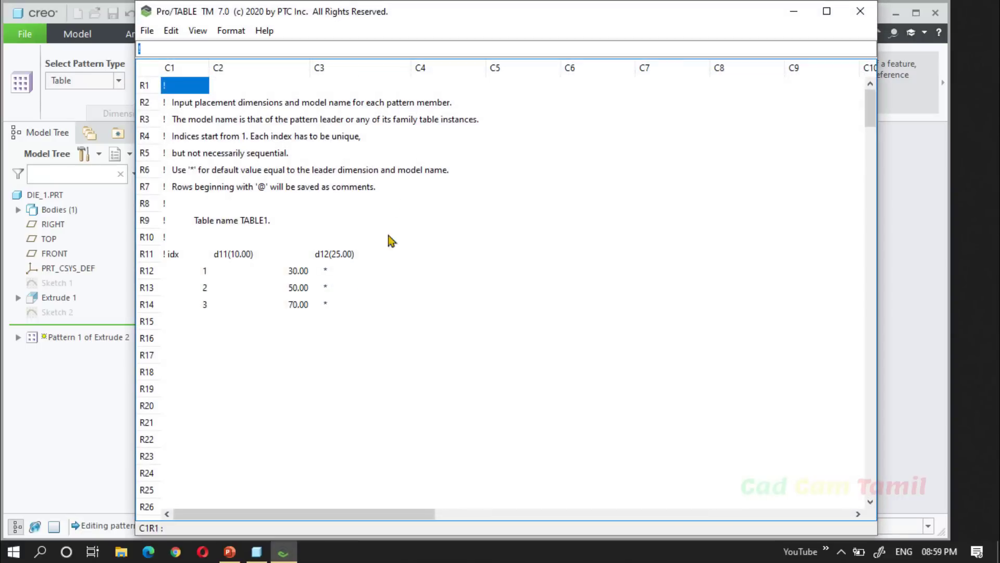
left_click(329, 272)
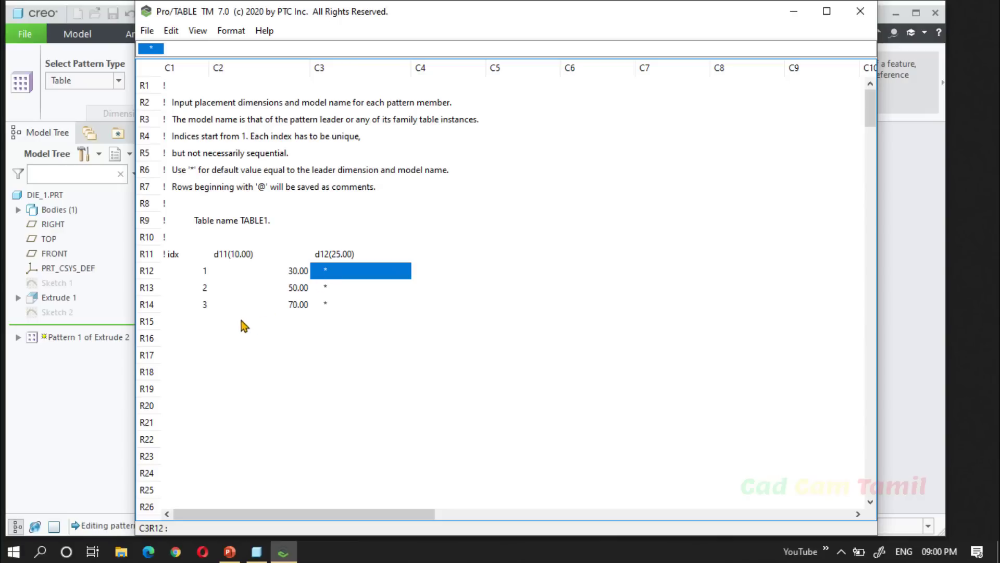
left_click(213, 323)
left_click(205, 322)
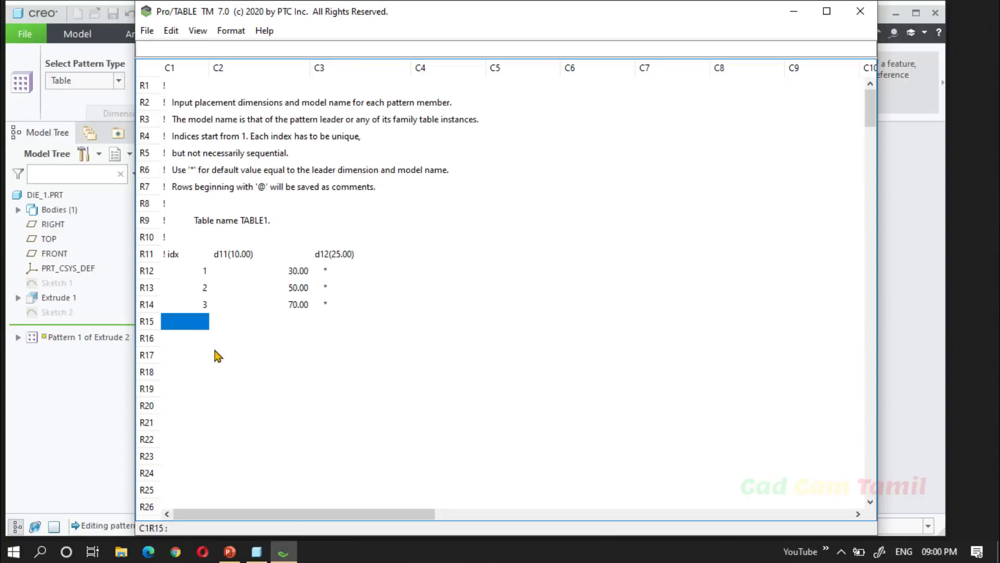
type("4")
key("Tab")
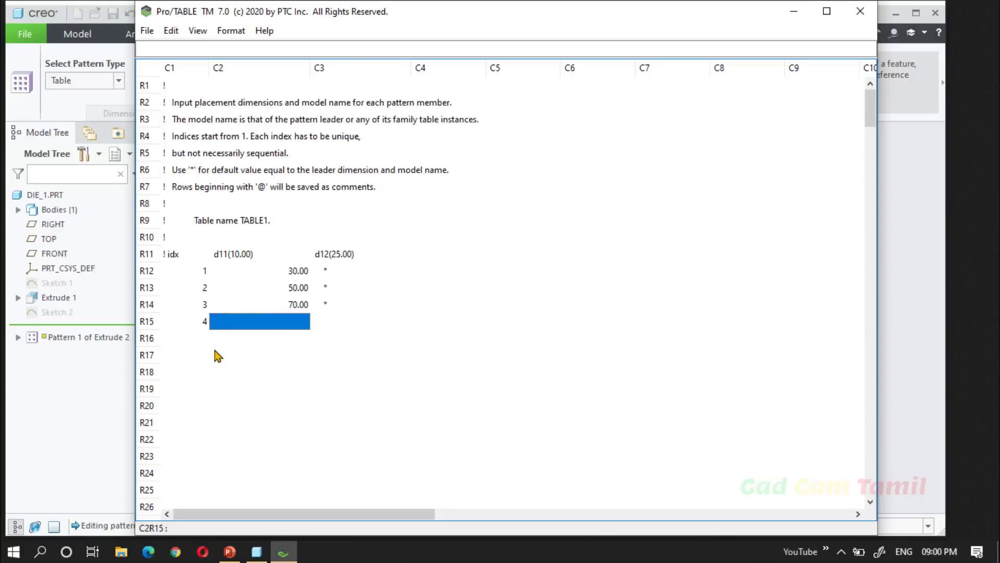
type("30")
key("Tab")
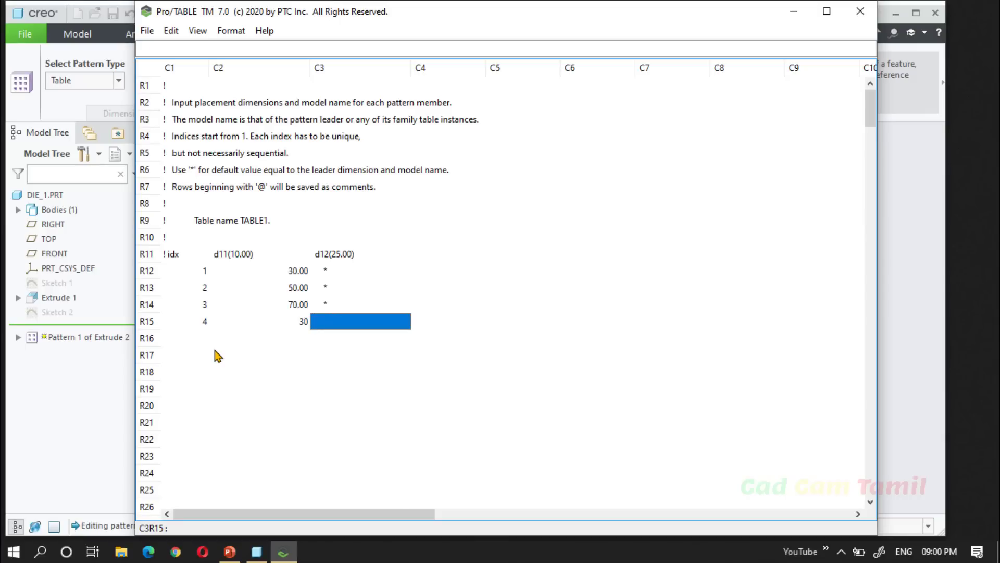
type("150")
key("BackSpace")
key("Return")
Add index 5 to the pattern table with d11 set to 50 and d12 set to 15.
type("5")
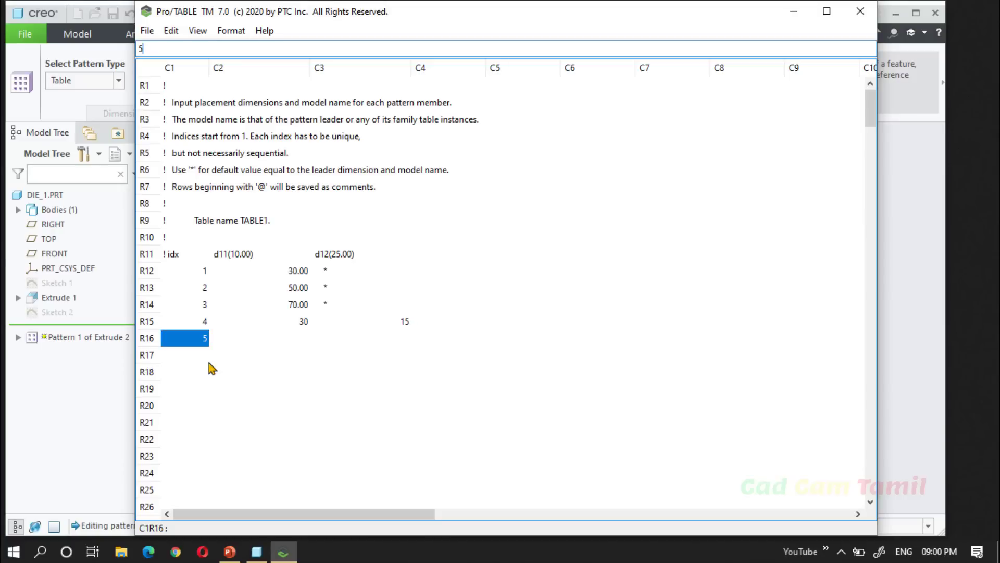
left_click(281, 337)
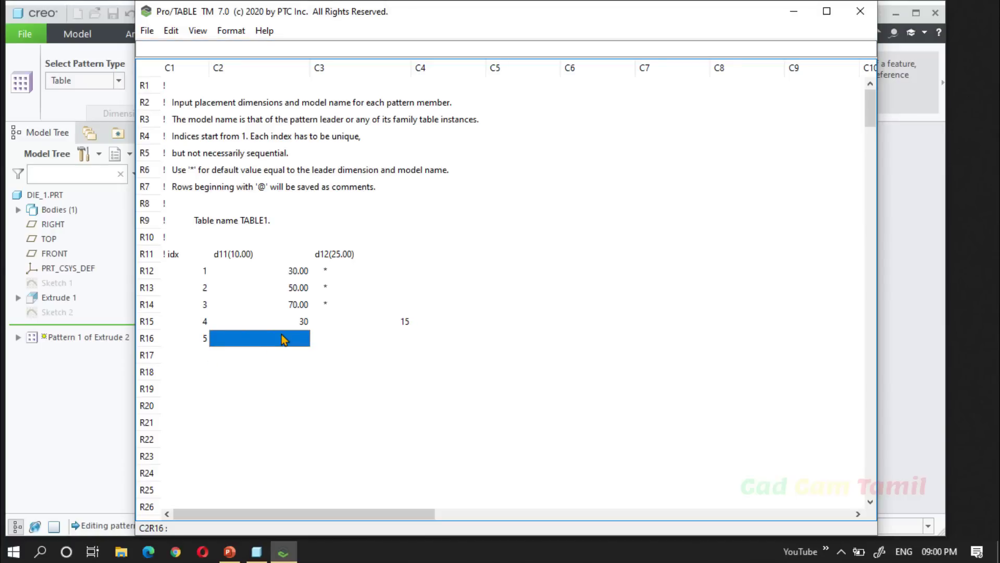
type("50")
left_click(349, 345)
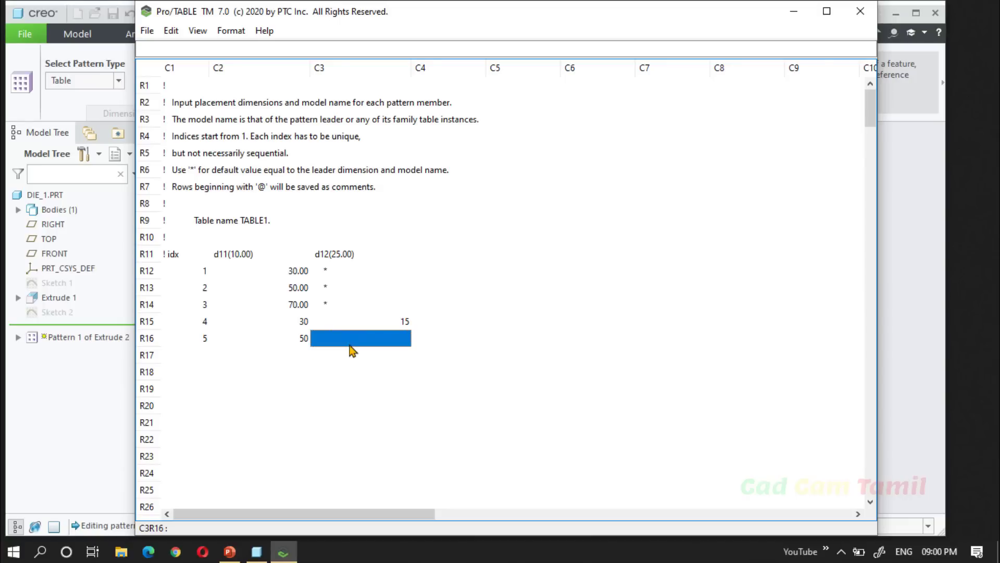
type("15")
Add index 6 to the pattern table with d11 set to 70 and d12 set to 15.
left_click(185, 356)
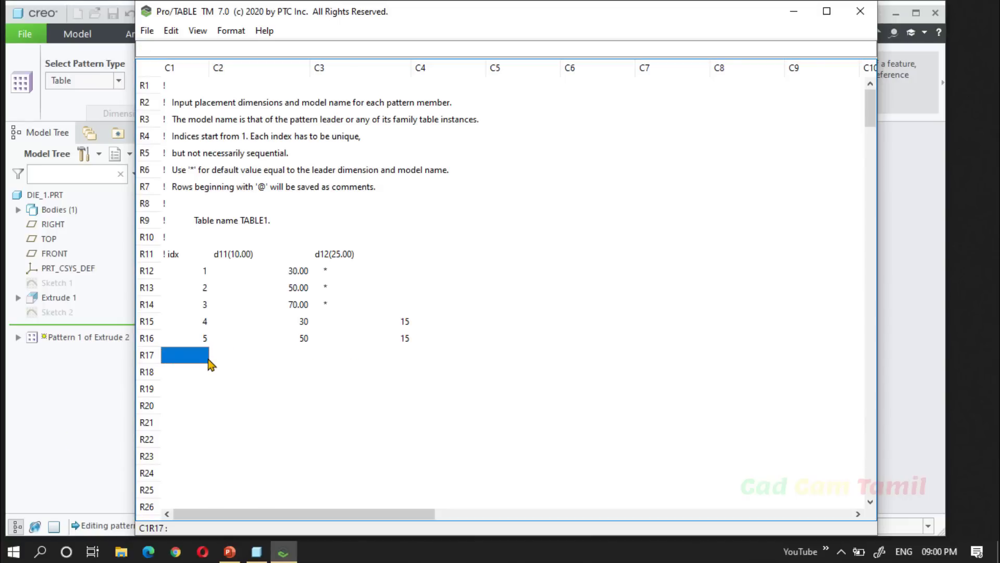
type("6")
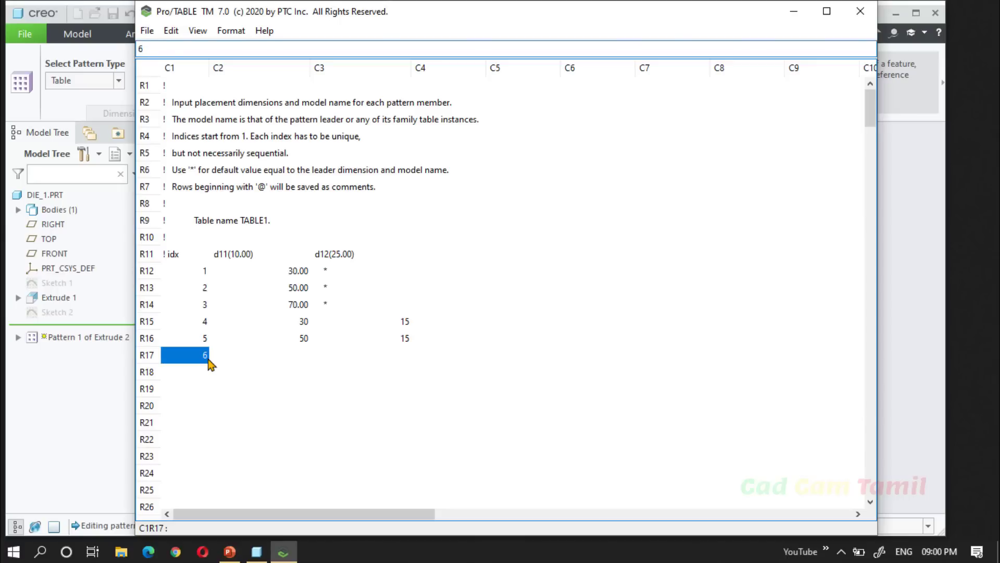
left_click(260, 358)
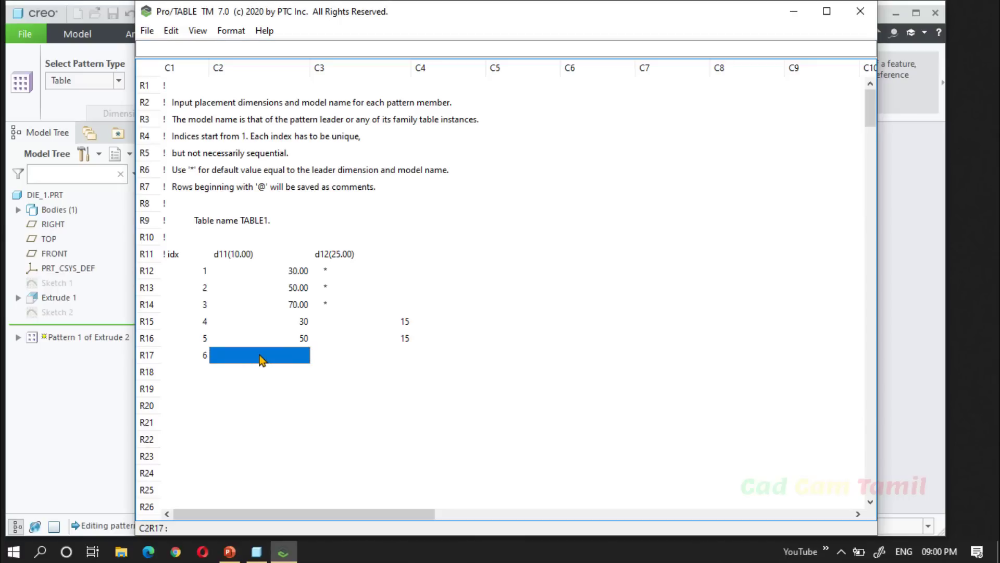
type("70")
left_click(372, 344)
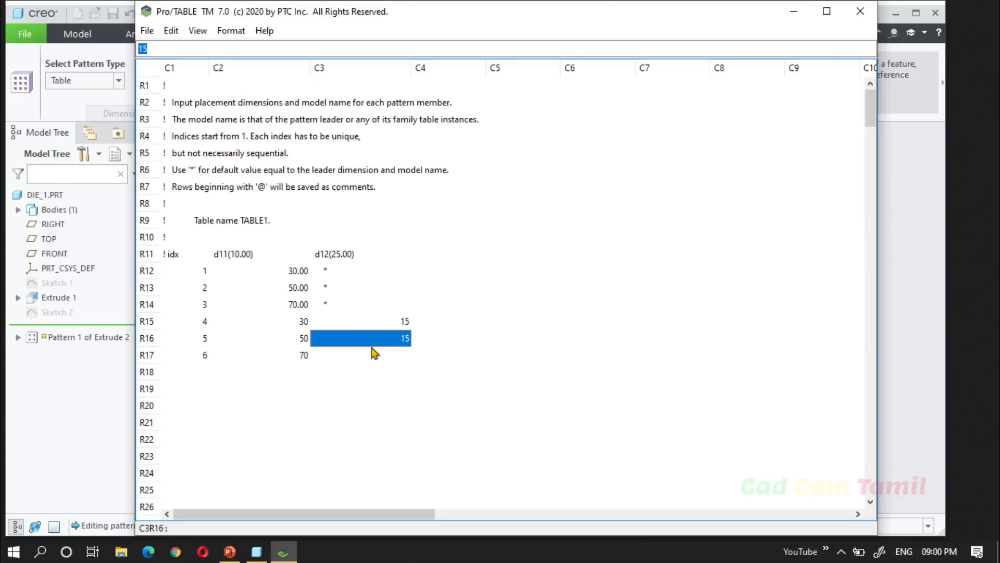
left_click(374, 358)
type("1")
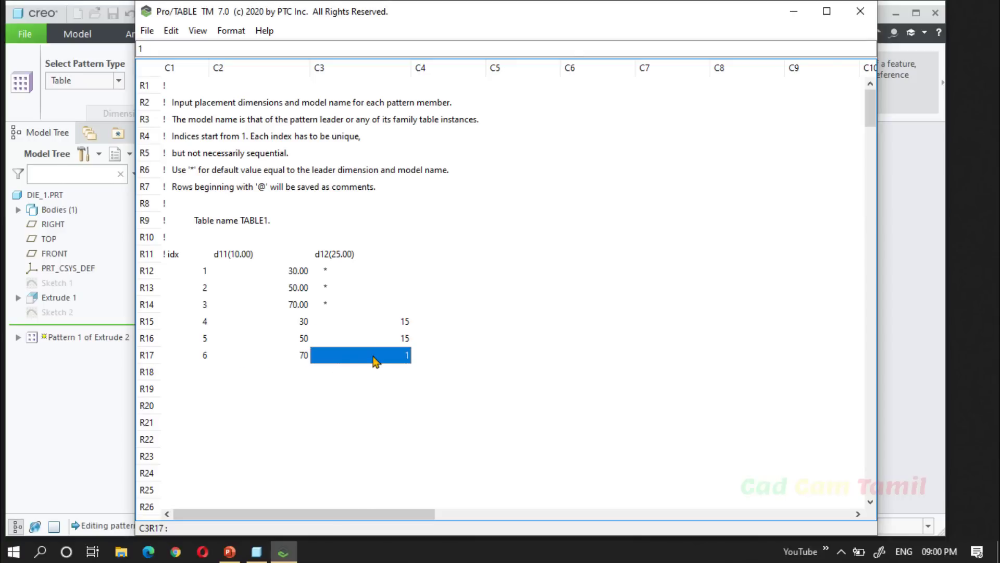
type("5")
left_click(410, 405)
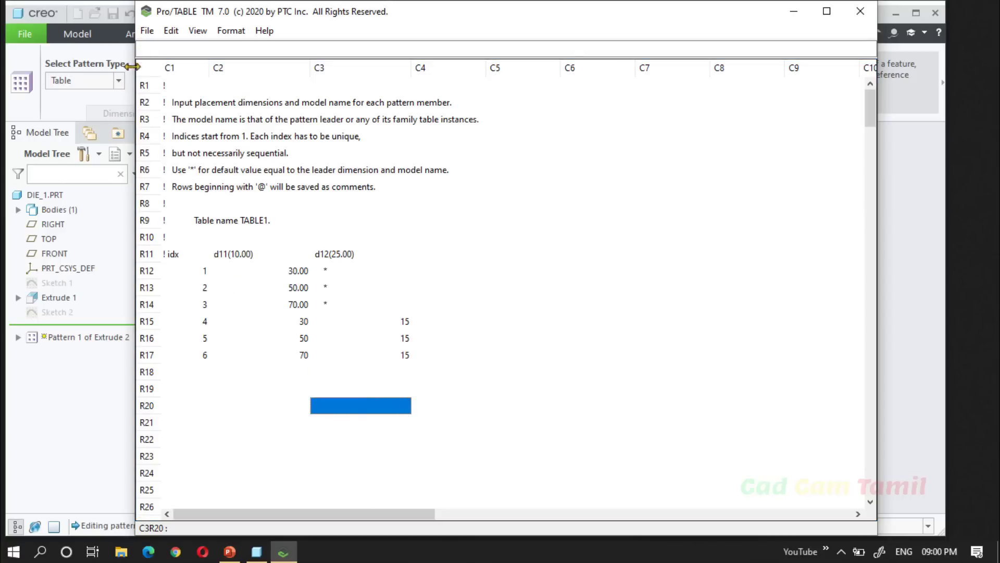
Exit the table editor keeping the three added rows, and complete the redefined hole pattern.
left_click(147, 31)
left_click(165, 146)
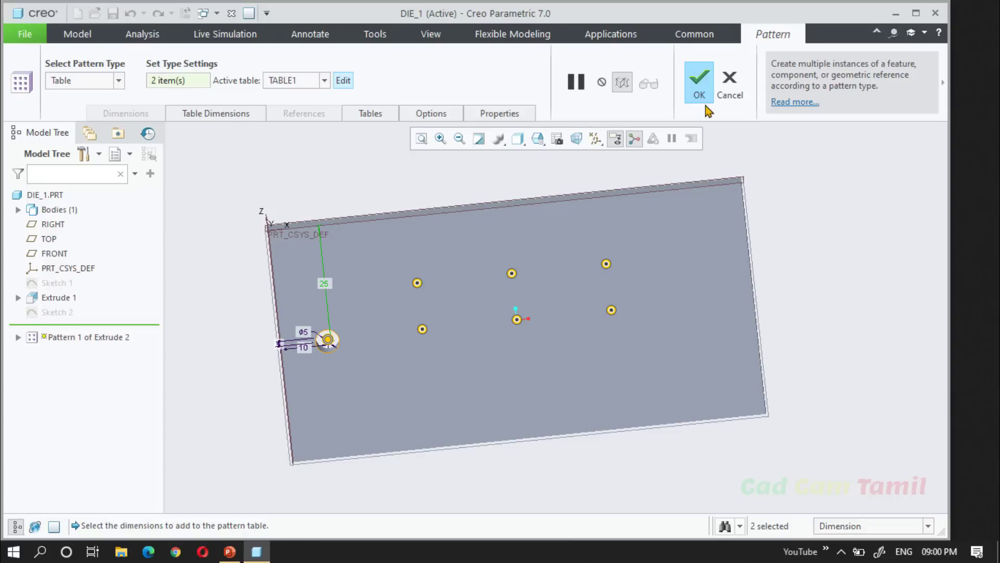
left_click(708, 86)
middle_click_drag(769, 319, 728, 301)
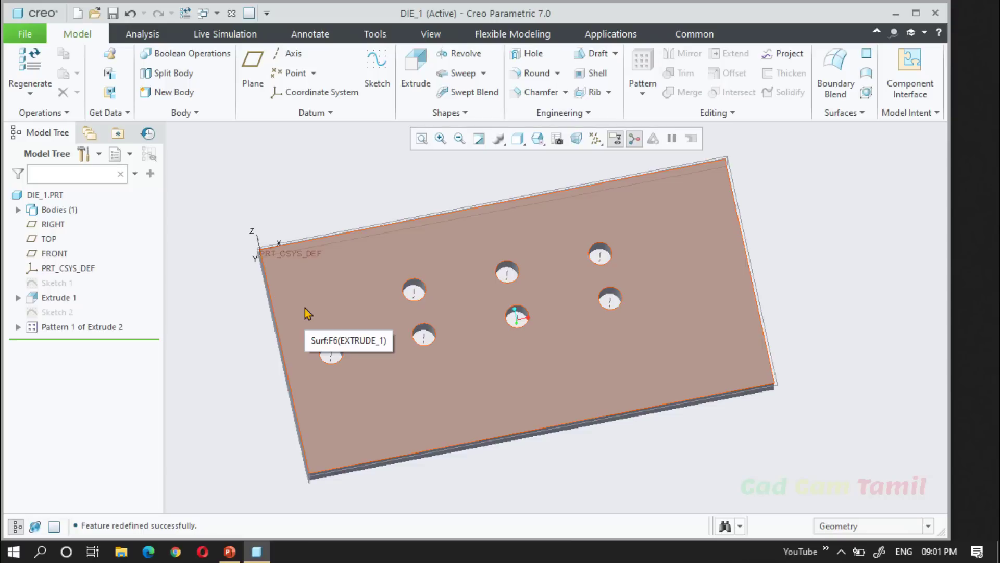
Edit the definition of Pattern 1 of Extrude 2 and add the hole's 5 mm depth to its table dimensions.
left_click(48, 327)
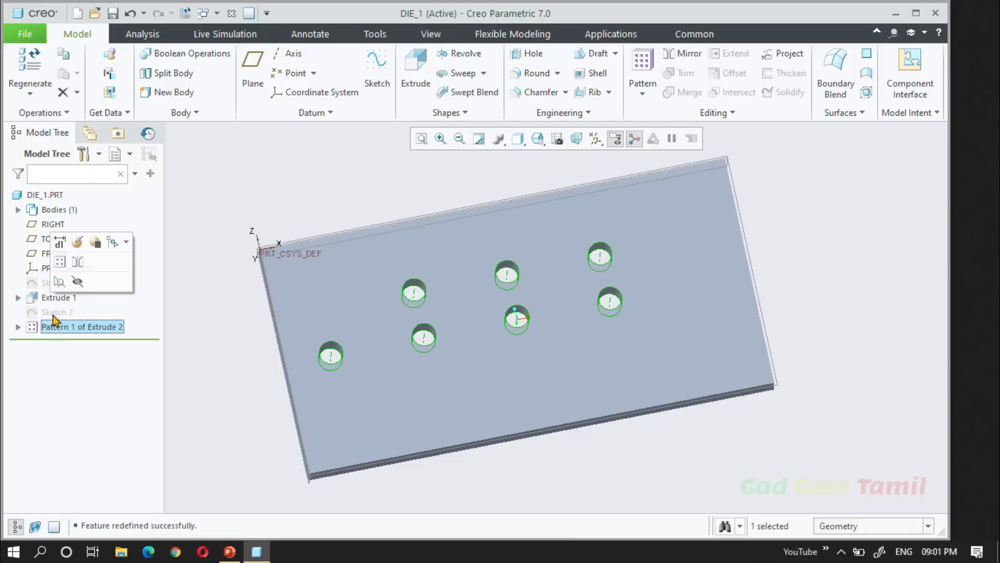
left_click(77, 242)
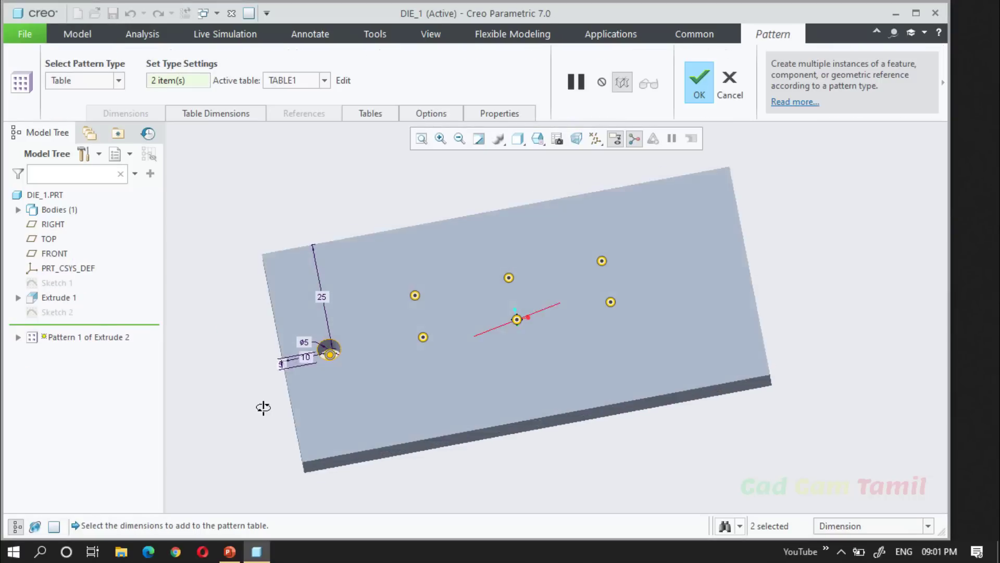
middle_click_drag(263, 408, 260, 379)
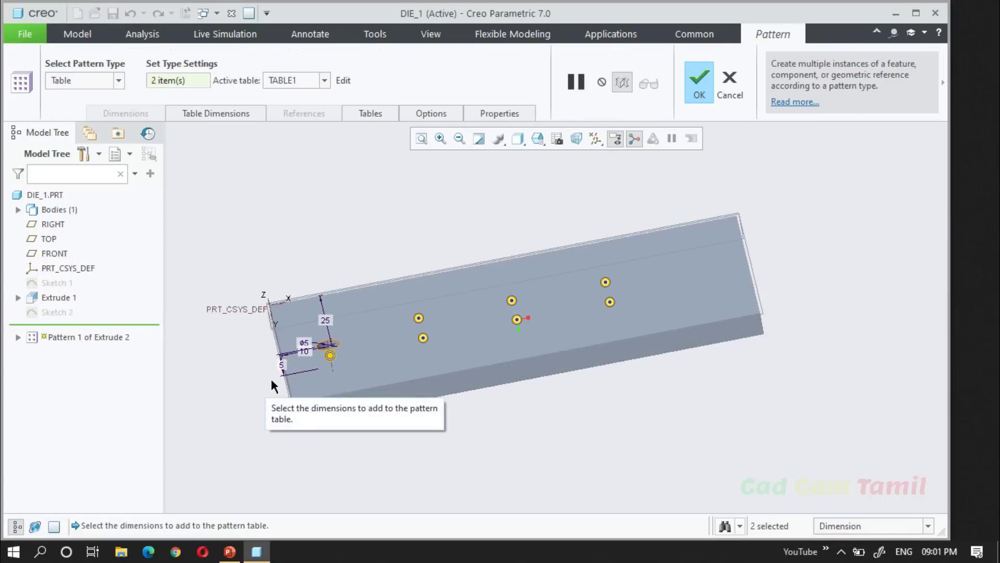
left_click(282, 365)
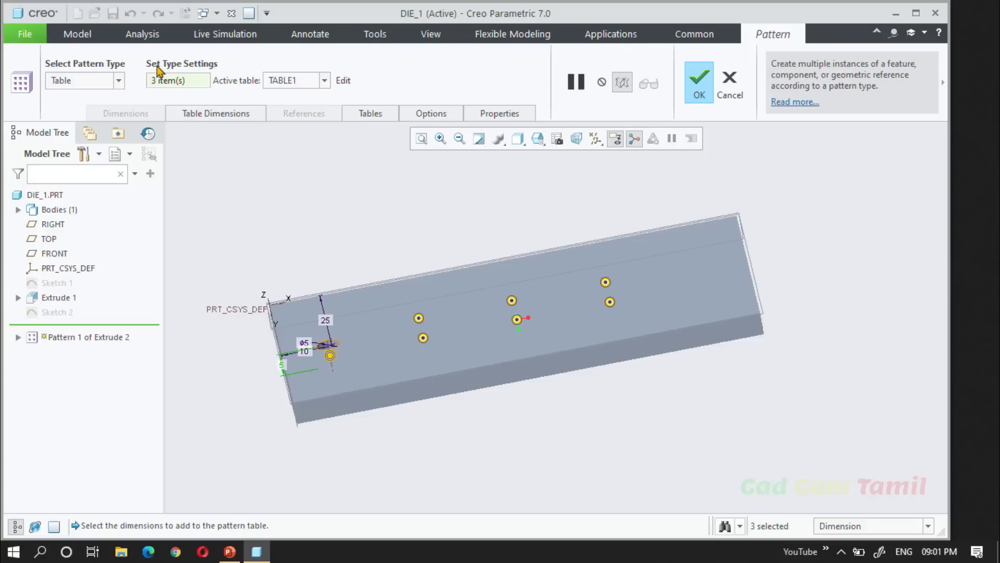
left_click(206, 116)
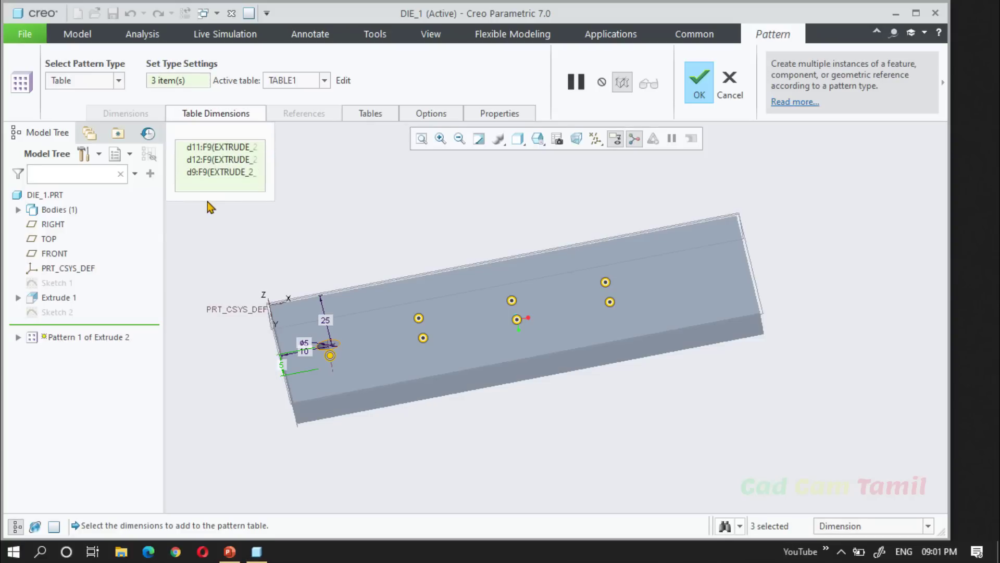
left_click(218, 113)
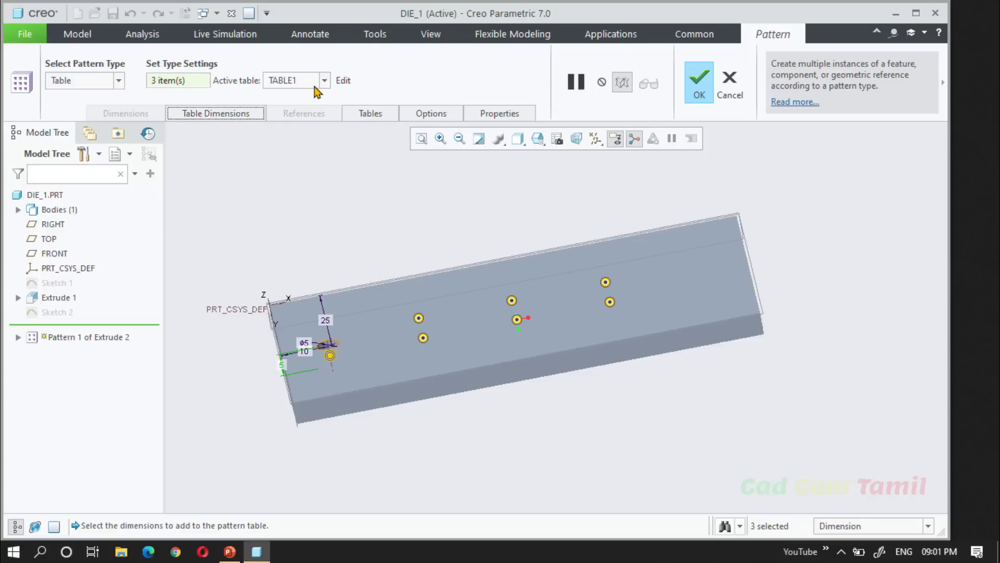
Open TABLE1 for editing and set d9 to 3, 2 and 1 for indices 4, 5 and 6.
left_click(342, 81)
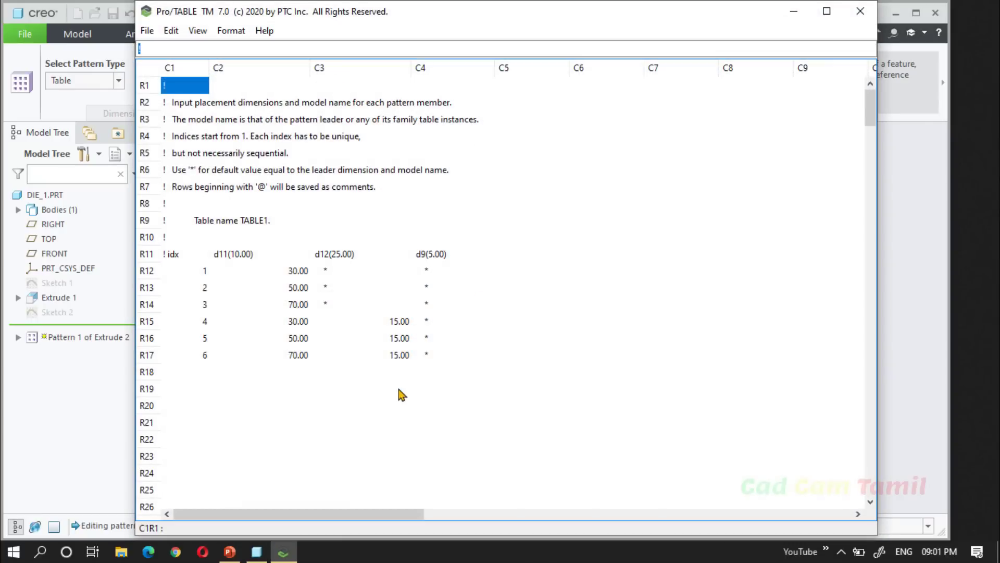
left_click(429, 321)
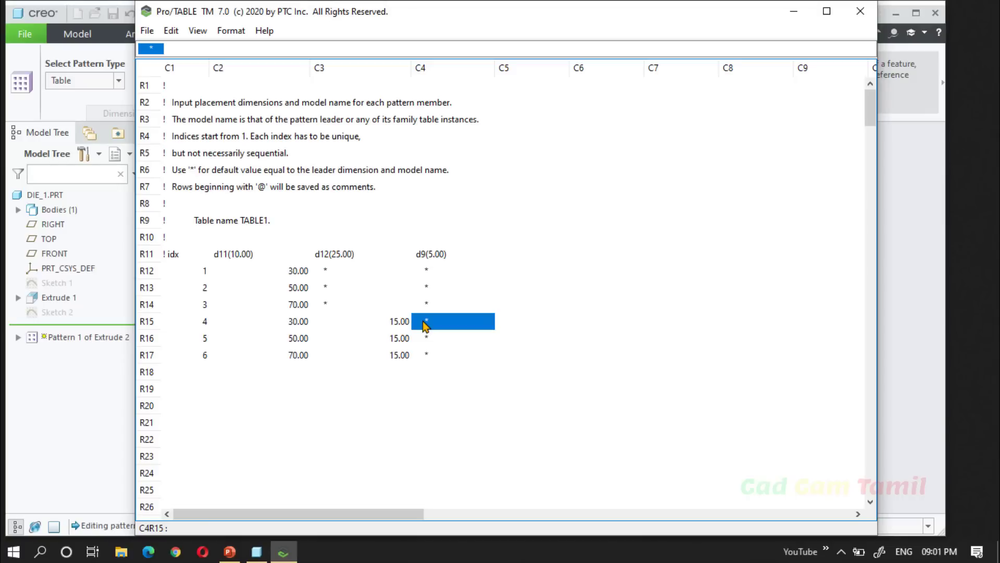
type("3")
left_click(429, 338)
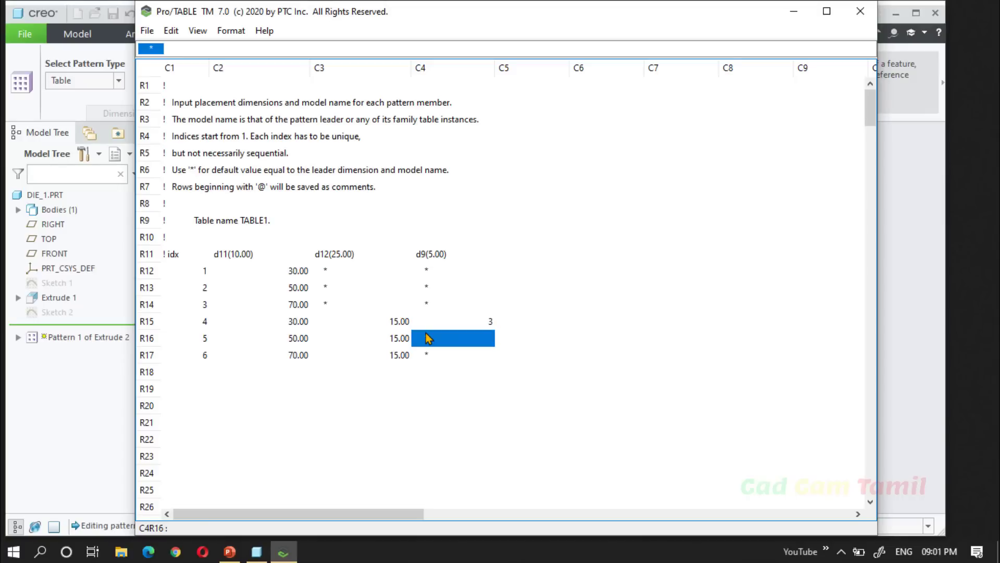
type("2")
left_click(427, 354)
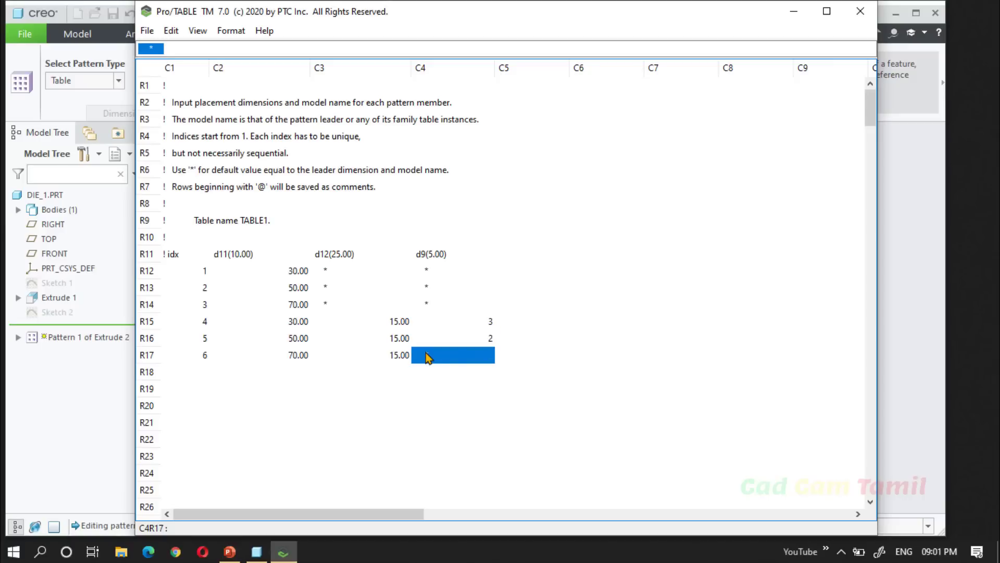
type("1")
left_click(544, 390)
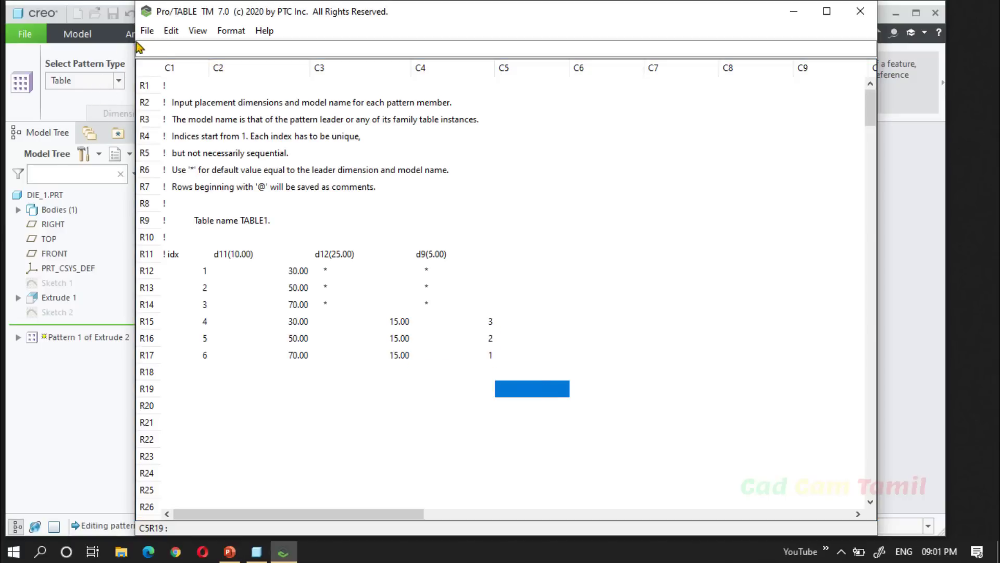
Exit the table editor keeping the new depth values, and complete the hole pattern.
left_click(147, 30)
left_click(165, 146)
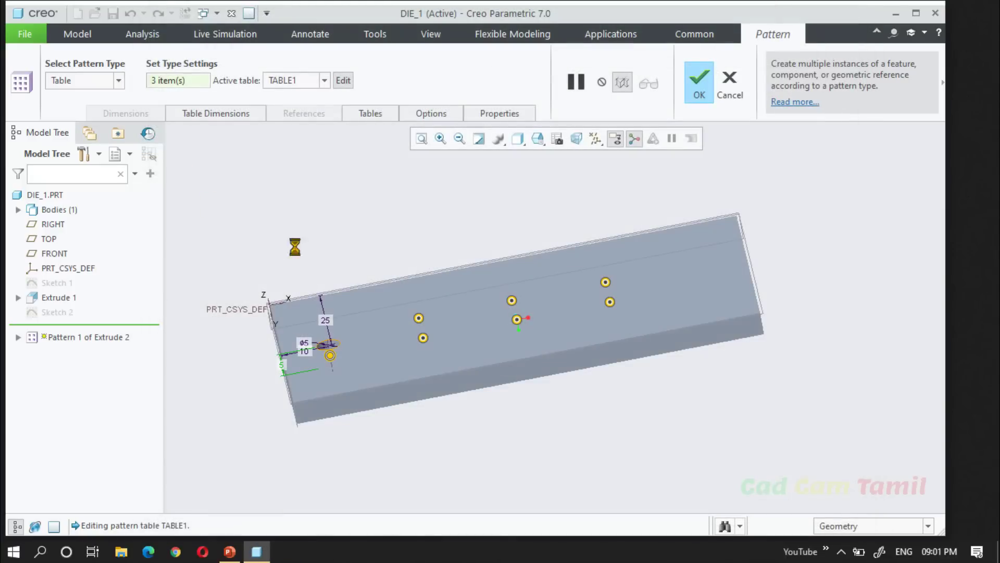
left_click(697, 86)
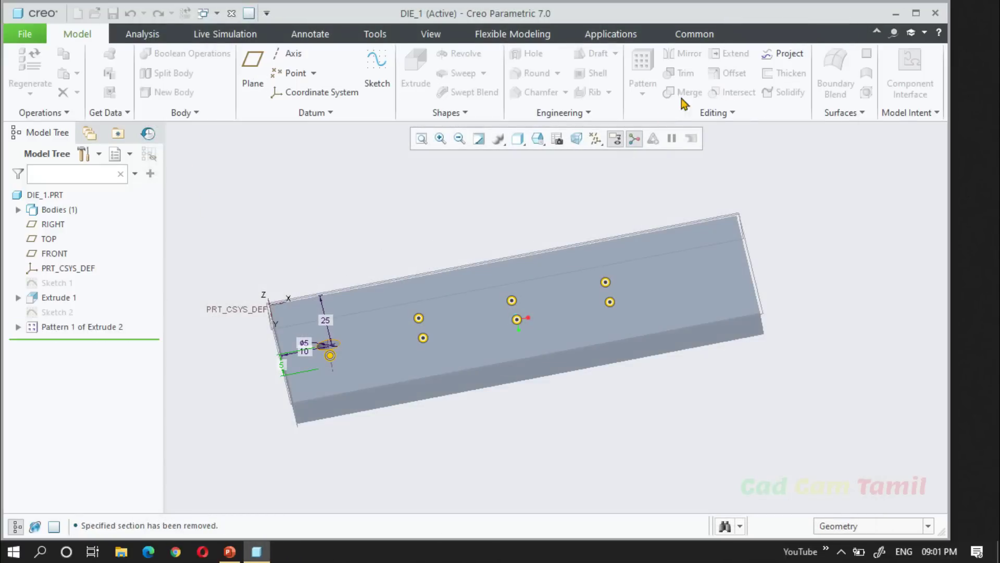
middle_click_drag(424, 246, 435, 265)
scroll(439, 332, "down", 2)
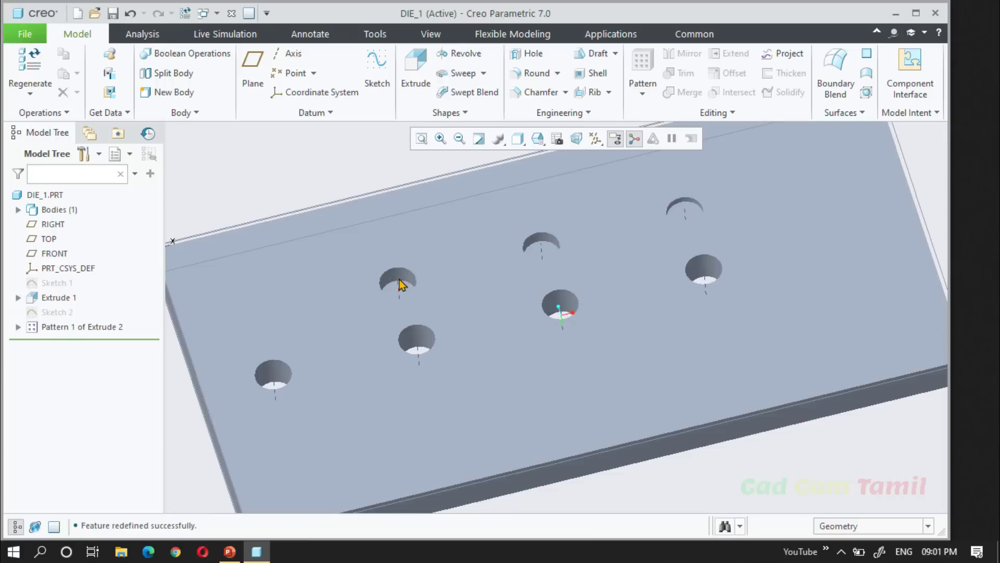
Inspect the depths of the three holes in the row 15 mm from the plate's long edge.
left_click(402, 284)
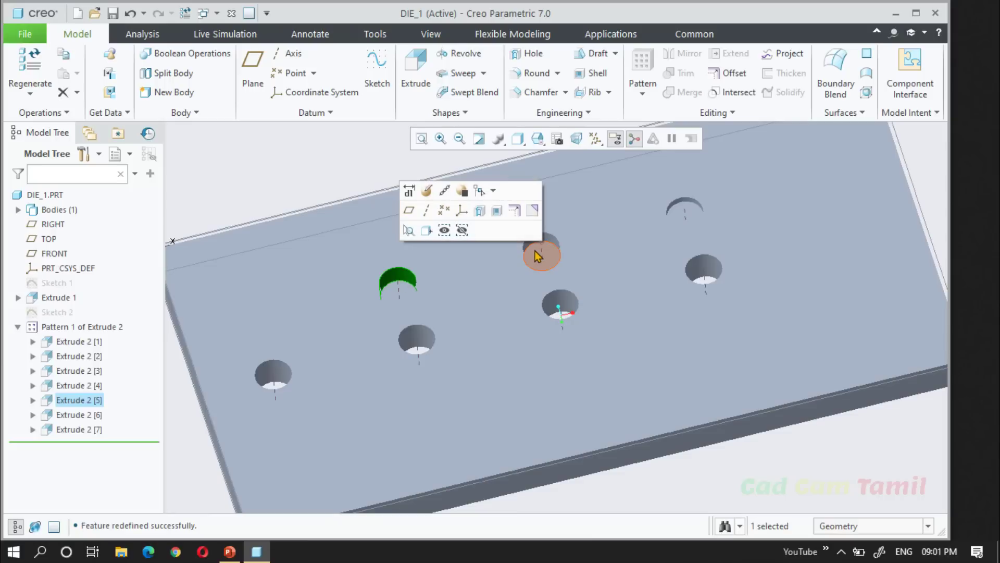
left_click(539, 251)
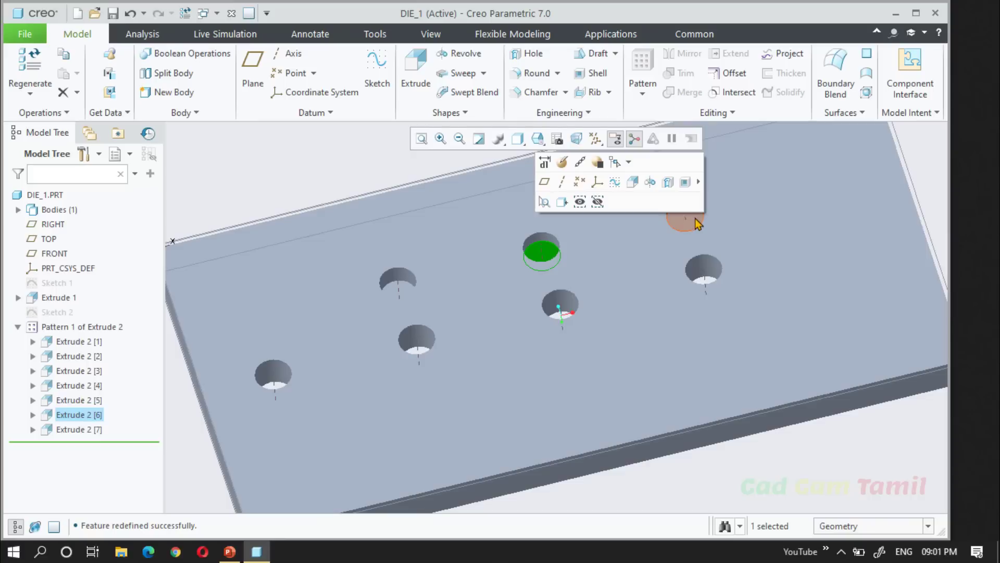
left_click(694, 222)
scroll(396, 316, "up", 2)
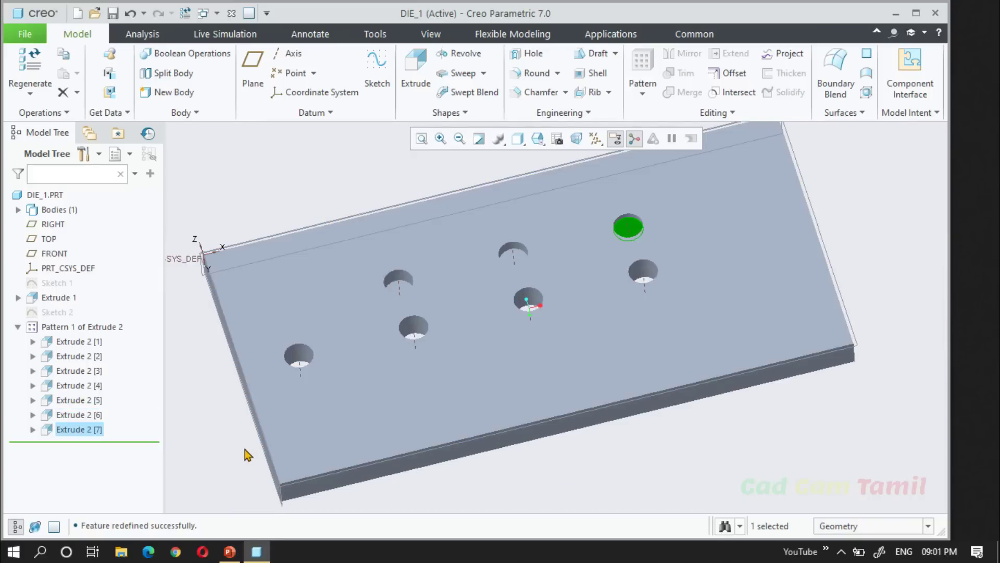
left_click(248, 455)
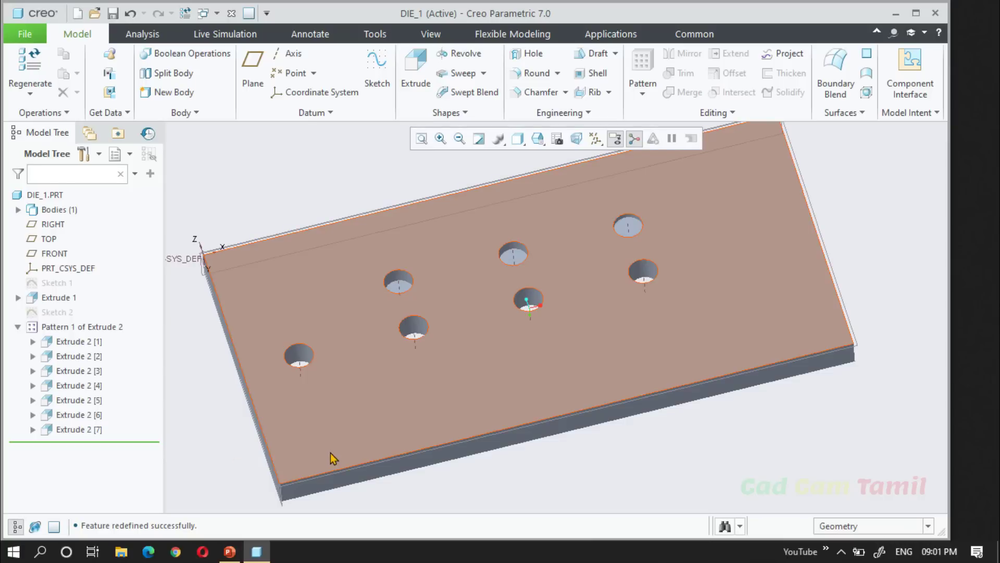
Open TABLE1 of Pattern 1 of Extrude 2 for editing and replace index 3 with @ to comment out that row.
left_click(528, 301)
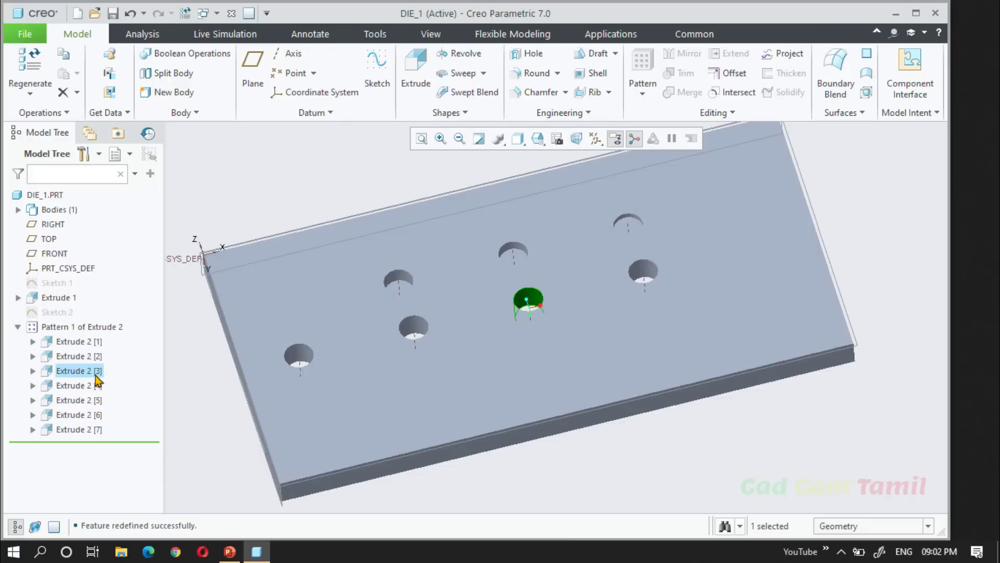
left_click(78, 326)
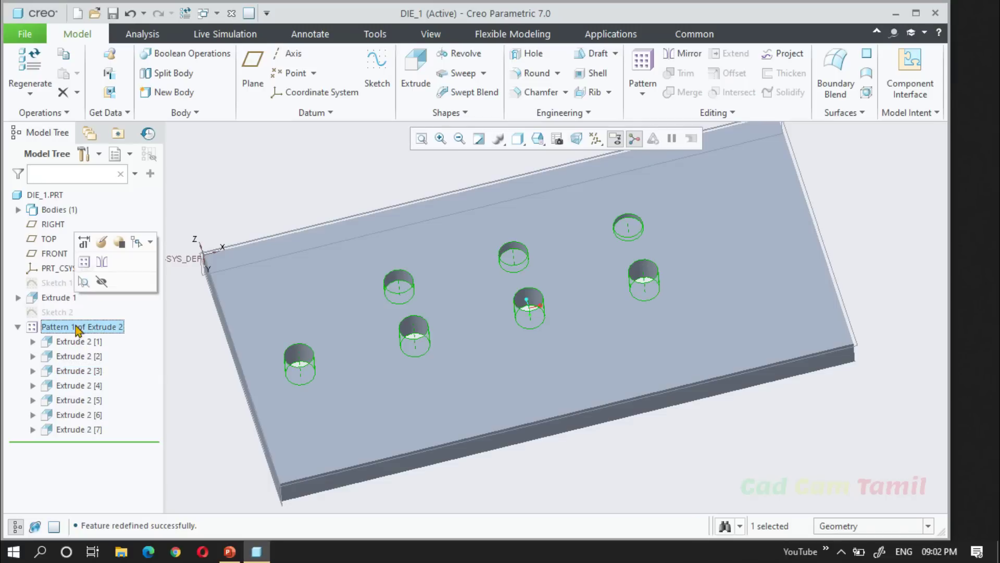
left_click(101, 244)
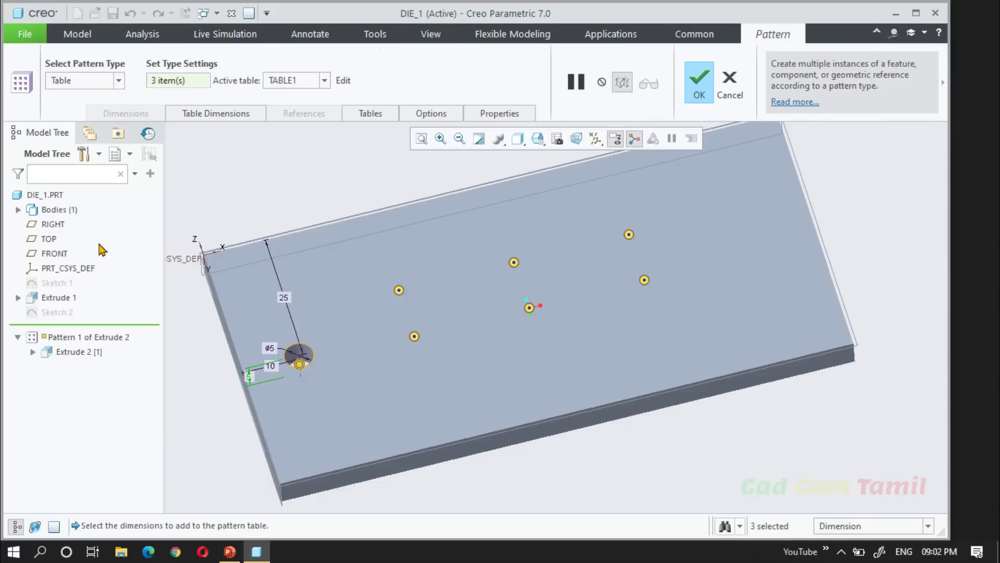
left_click(342, 79)
left_click(203, 308)
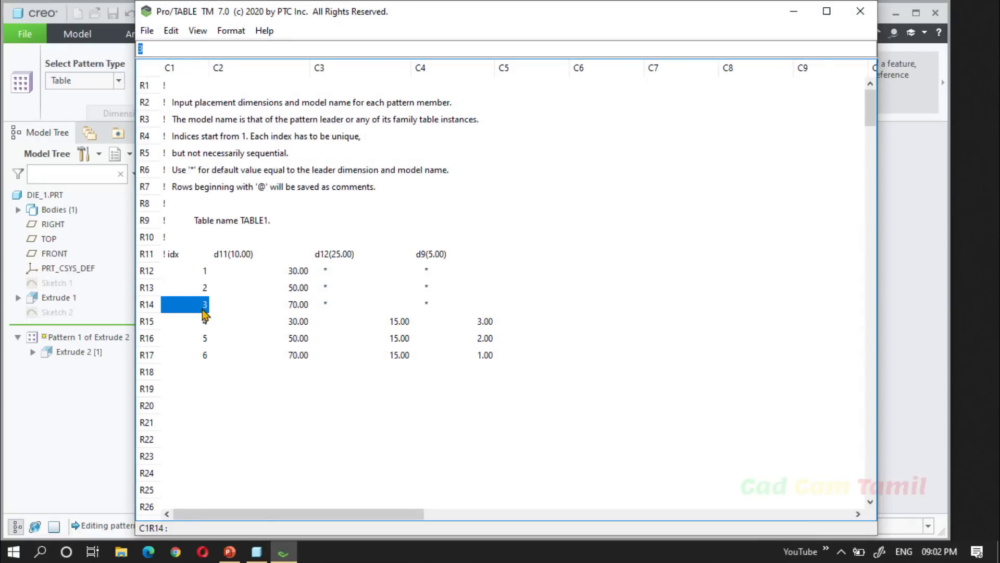
type("@")
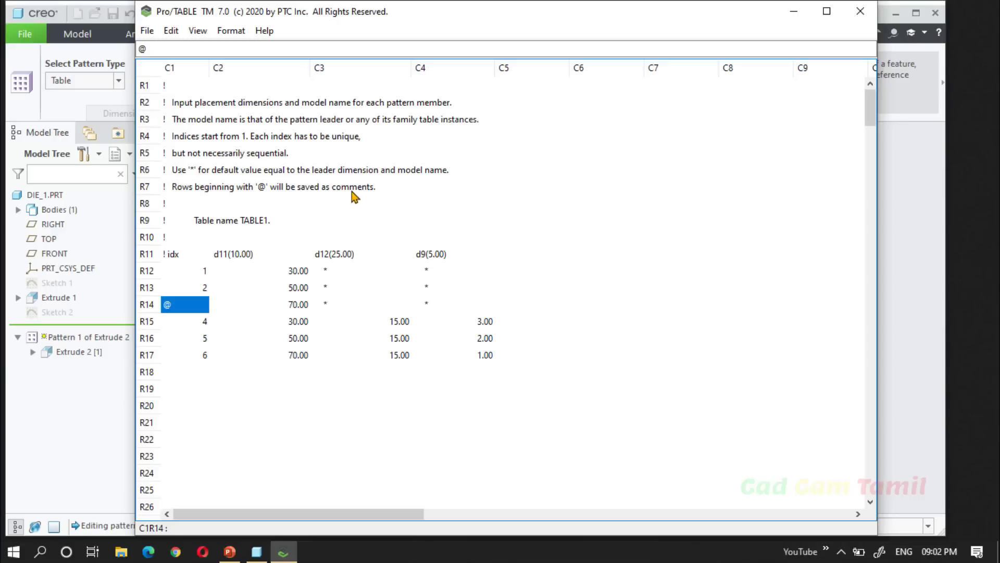
left_click(475, 205)
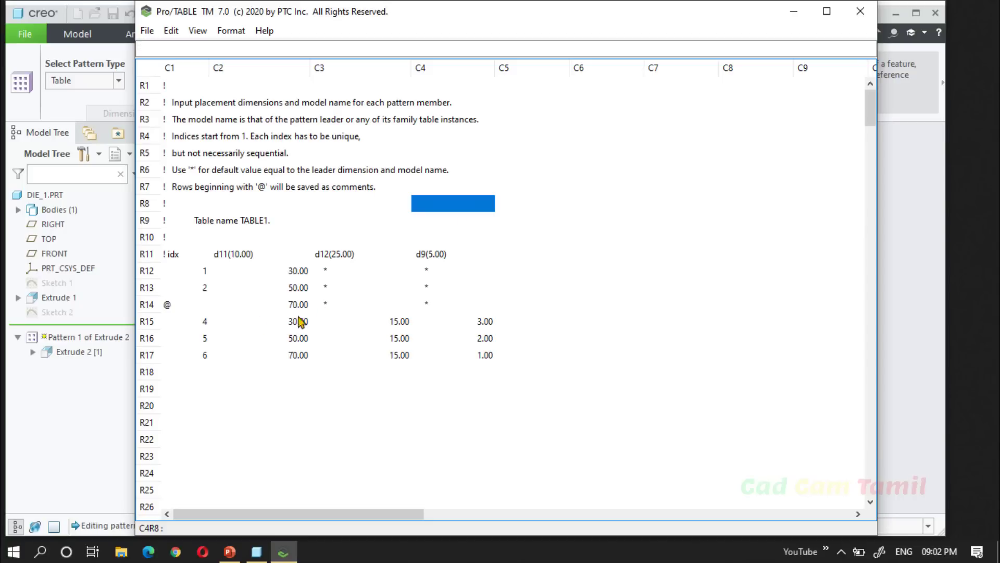
left_click(206, 307)
Exit the table editor keeping the commented-out row, and complete the redefined hole pattern.
left_click(147, 31)
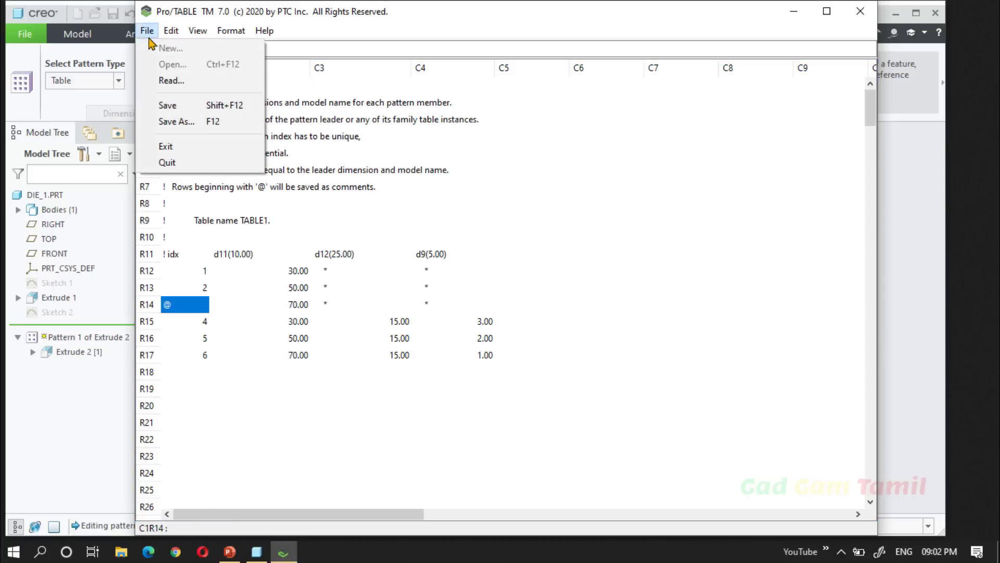
left_click(168, 146)
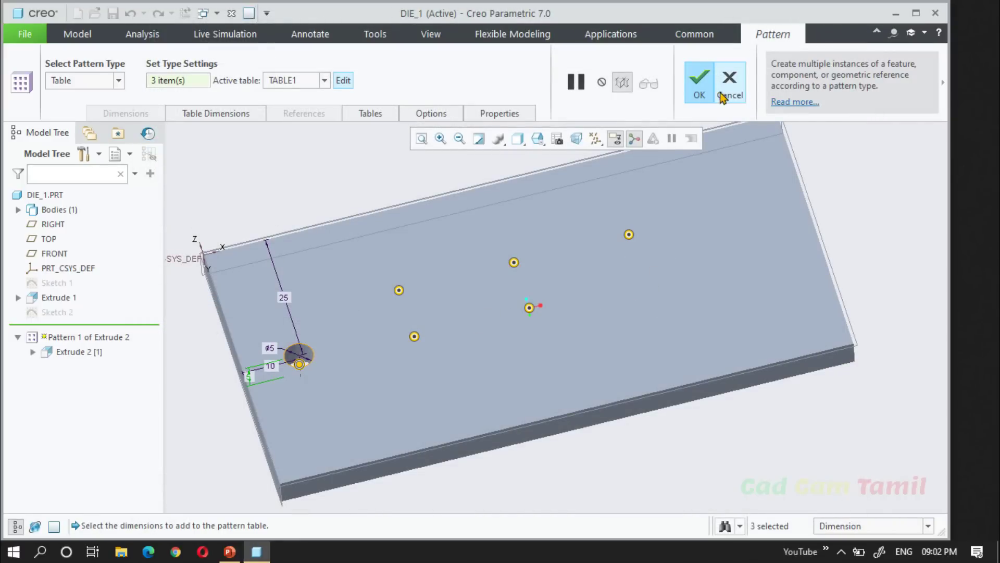
left_click(699, 83)
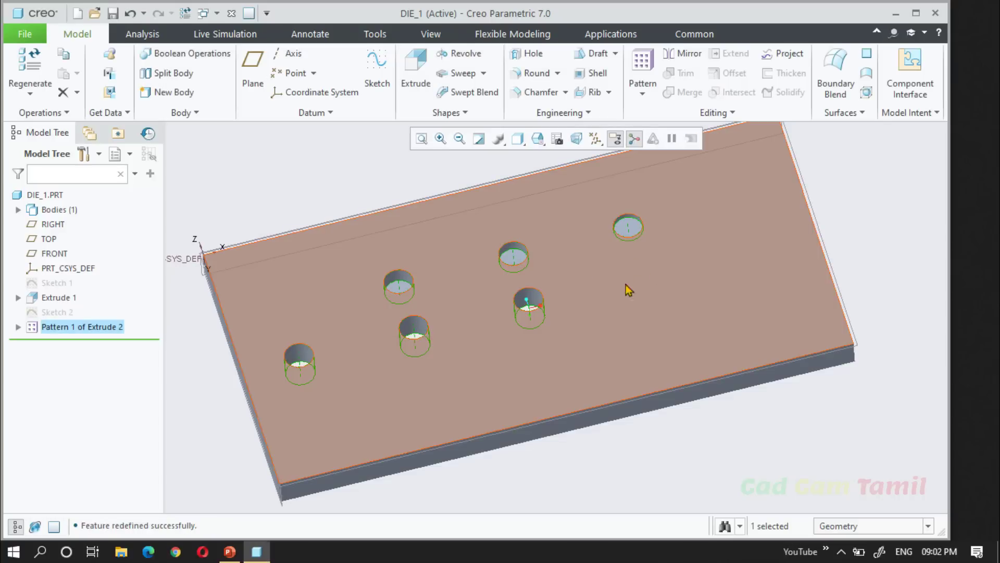
Edit the definition of Pattern 1 of Extrude 2, exclude the middle instance of the 15 mm row, and complete the pattern.
right_click(67, 327)
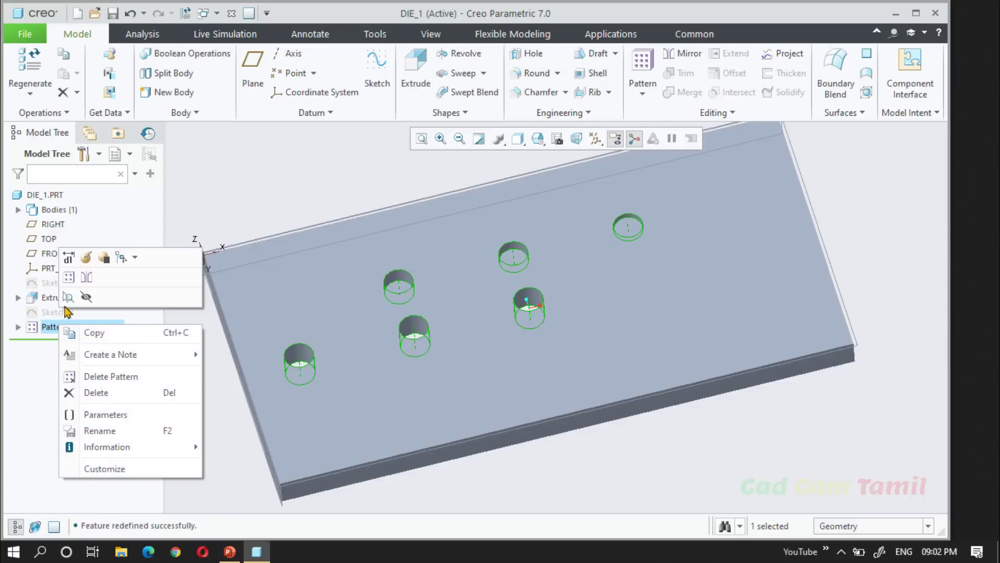
left_click(68, 257)
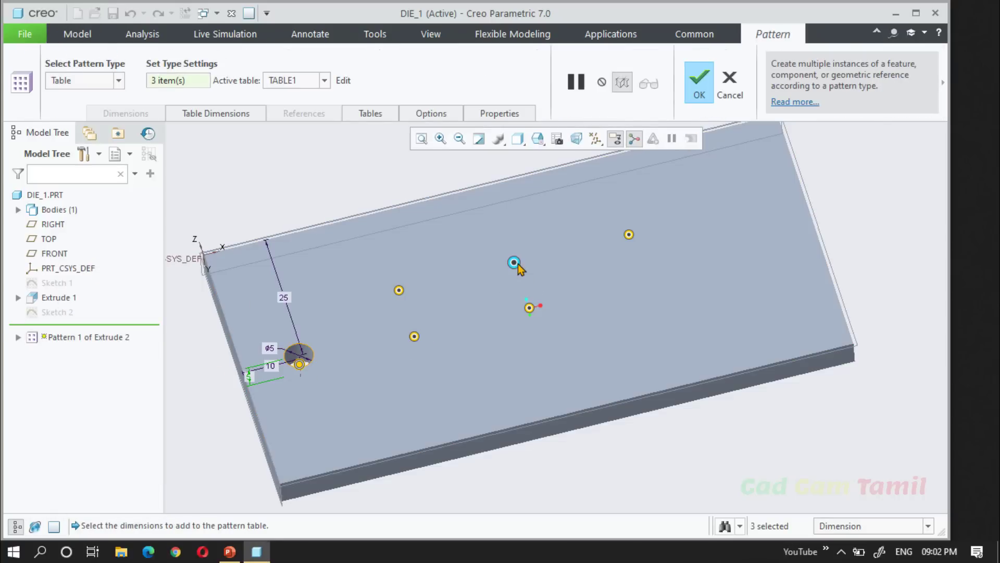
left_click(701, 89)
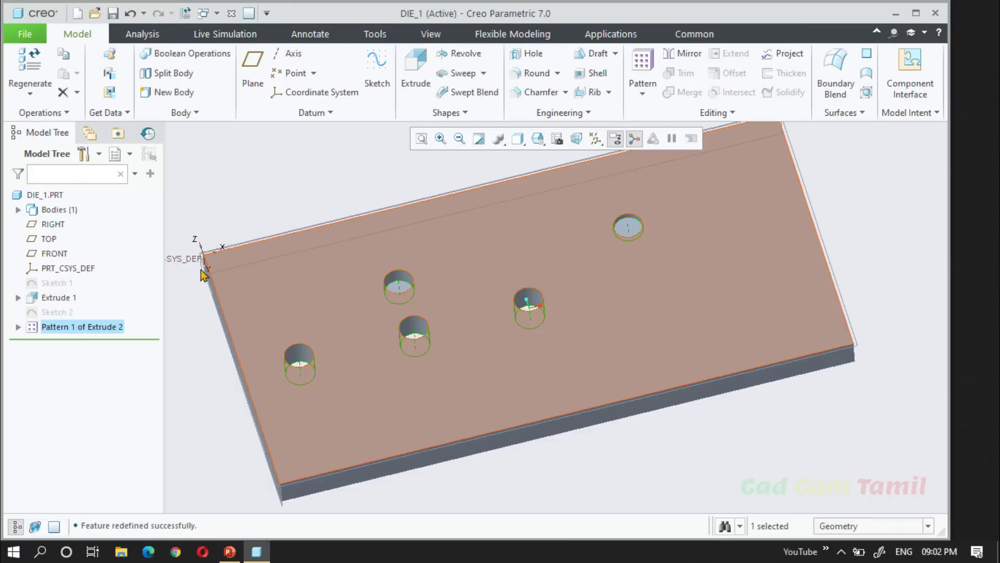
left_click(204, 212)
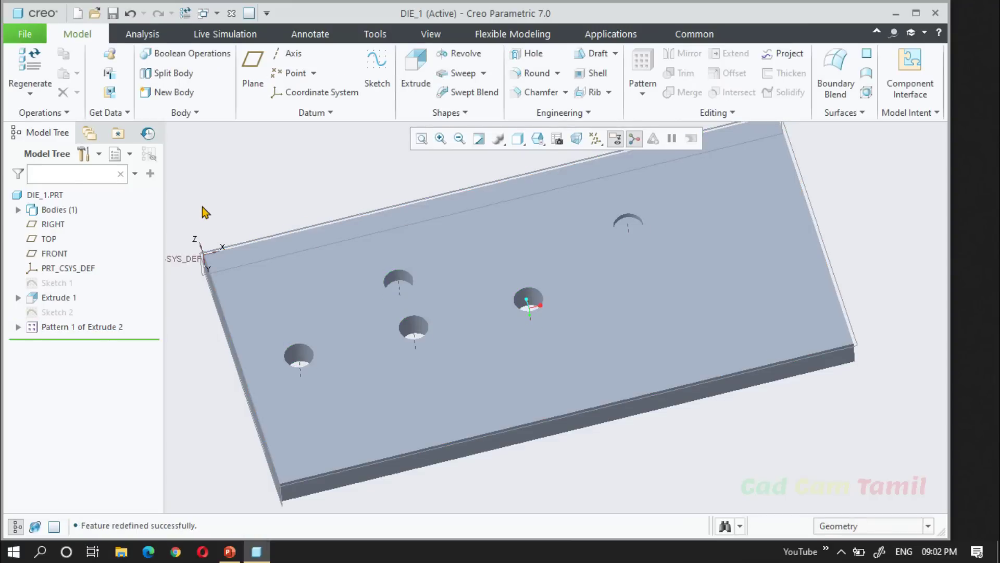